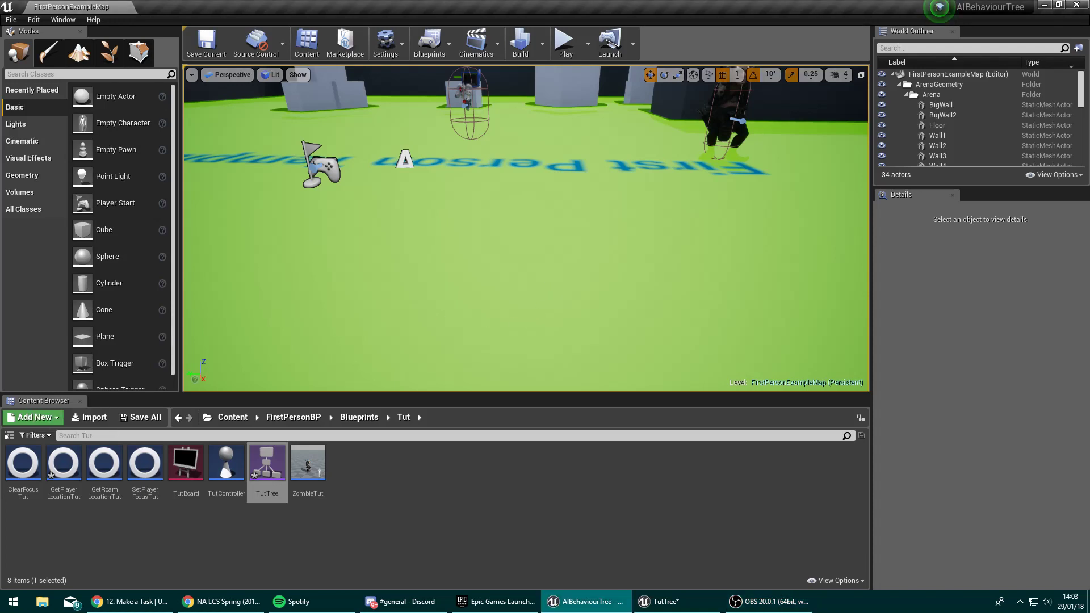
Playtest the level, moving the player while the zombie chases, then stop the session.
{"action": "right_click", "coordinate": [552, 281]}
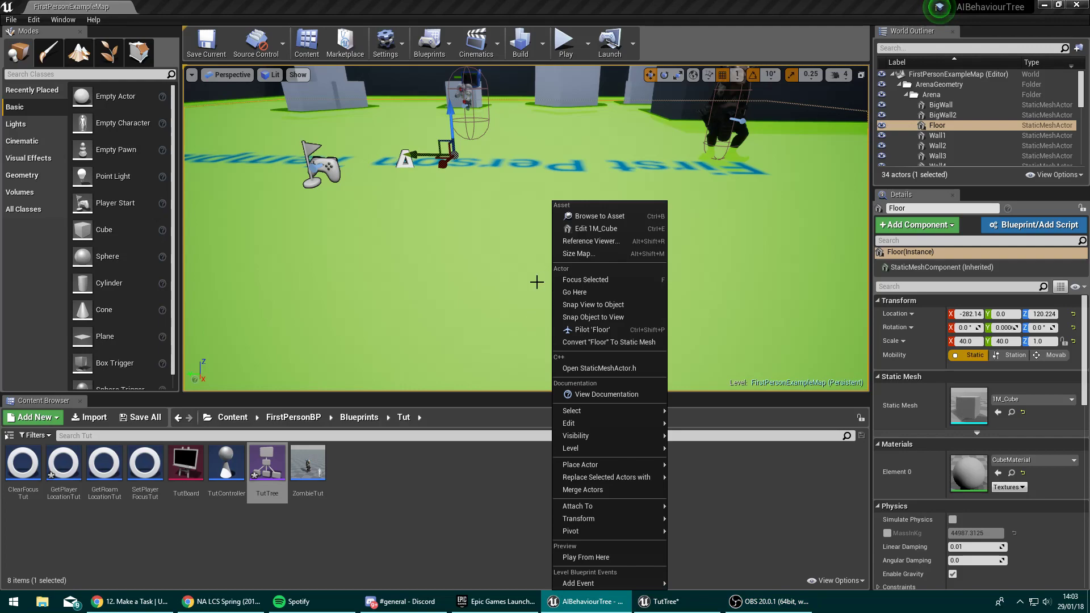
{"action": "mouse_move", "coordinate": [565, 214]}
{"action": "right_mouse_down"}
{"action": "mouse_move", "coordinate": [512, 257]}
{"action": "mouse_move", "coordinate": [546, 239]}
{"action": "mouse_move", "coordinate": [512, 222]}
{"action": "right_mouse_up"}
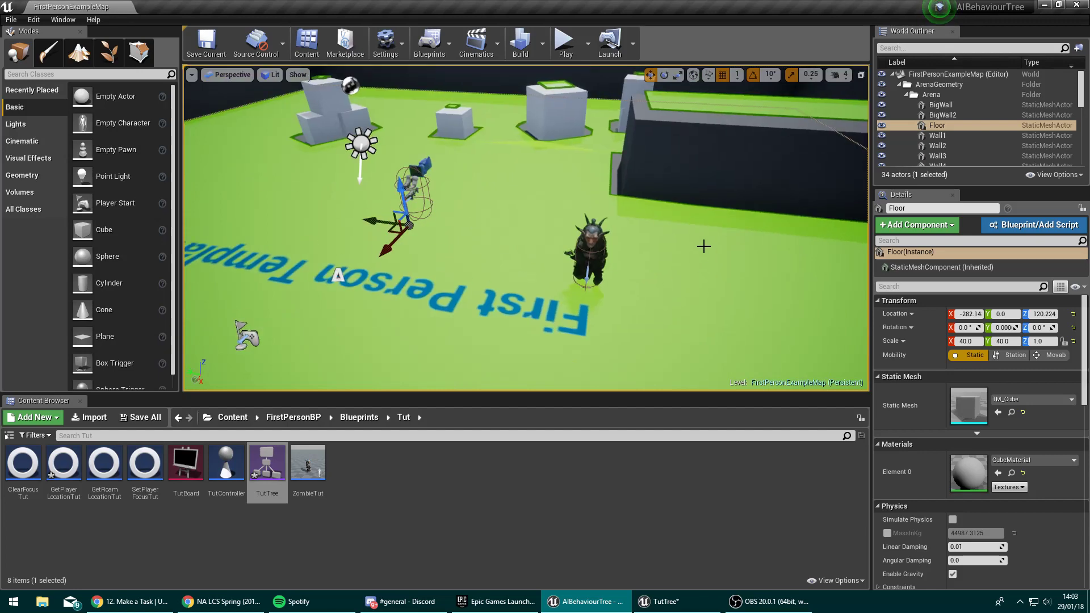
{"action": "key", "text": "alt+p"}
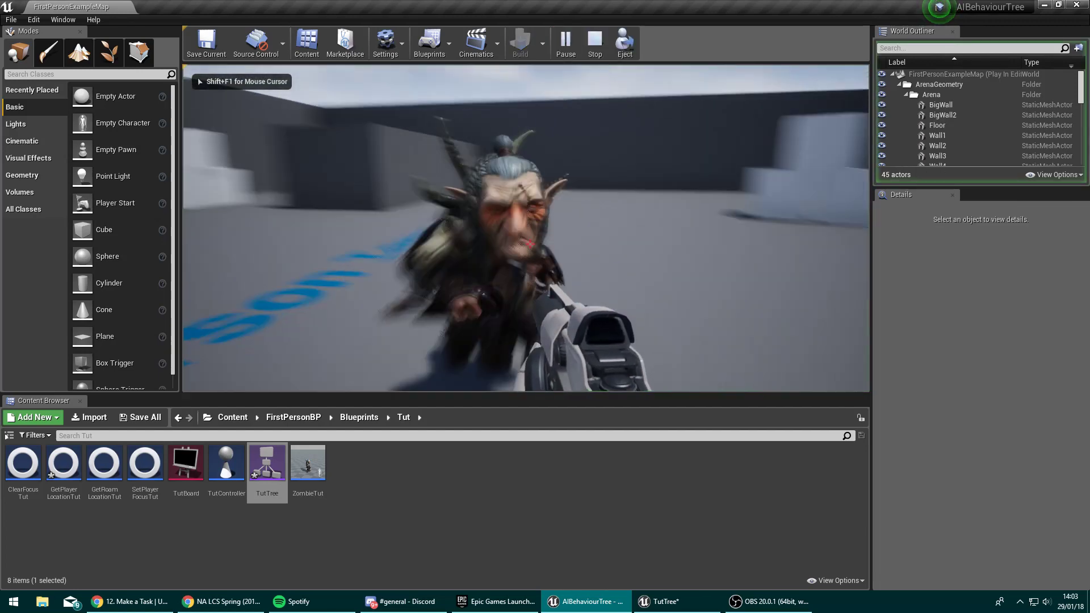
{"action": "key", "text": "s"}
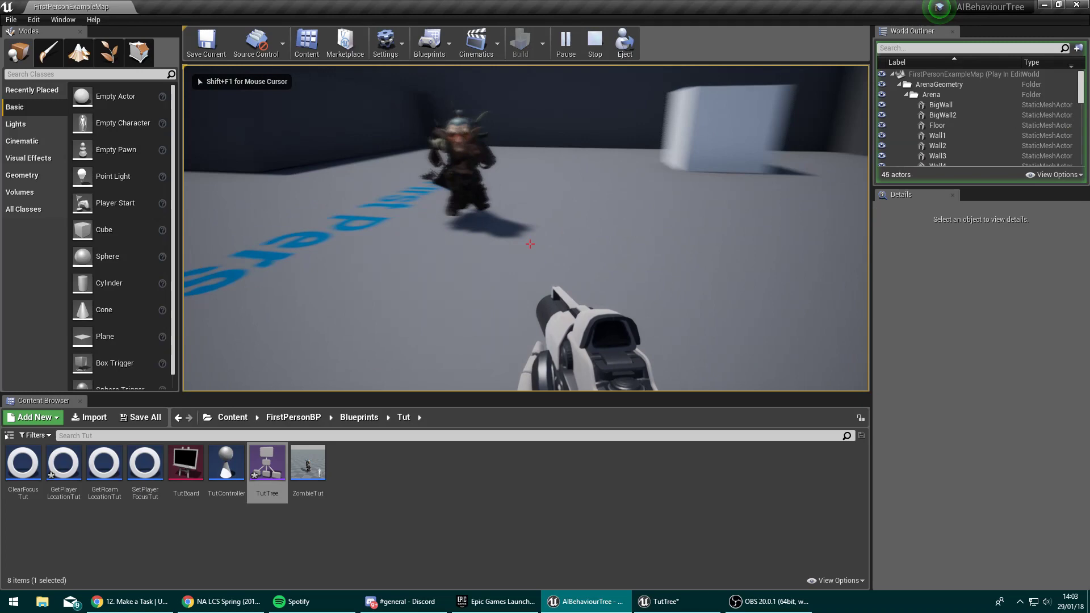
{"action": "key", "text": "s"}
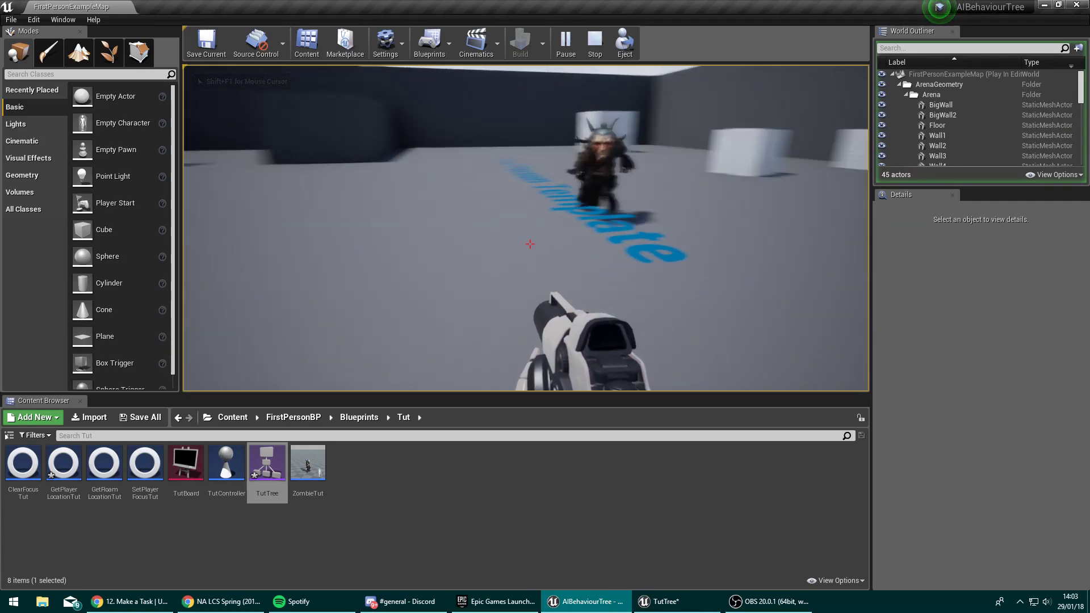
{"action": "key", "text": "s"}
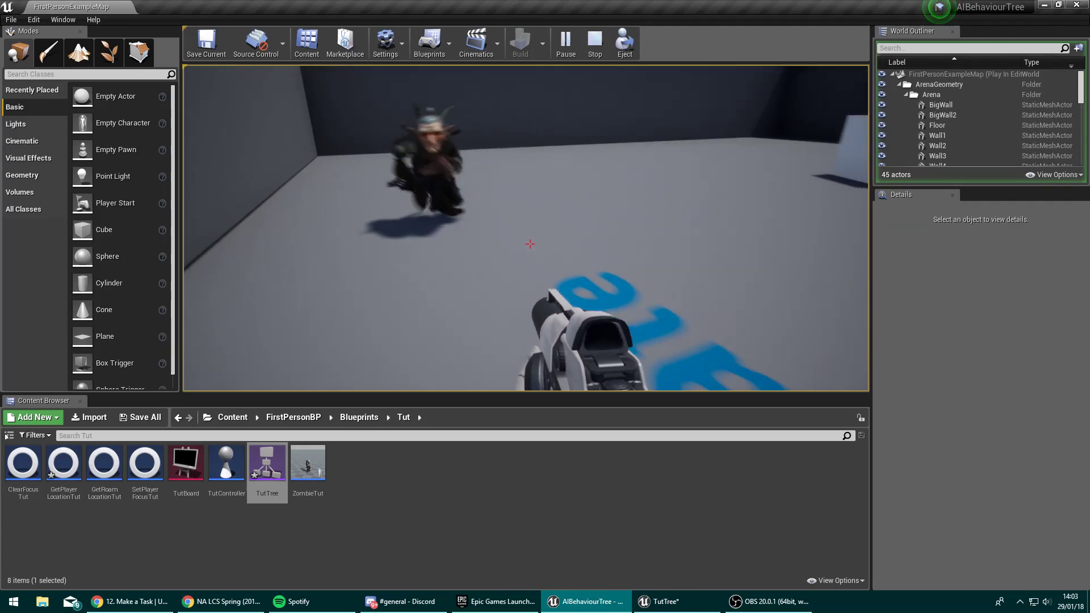
{"action": "key", "text": "Escape"}
Maximize TutTree and delete the Move To PlayerLocation task from the CanSeePlayer branch.
{"action": "left_click", "coordinate": [660, 601]}
{"action": "mouse_move", "coordinate": [631, 358]}
{"action": "left_mouse_down"}
{"action": "mouse_move", "coordinate": [526, 5]}
{"action": "mouse_move", "coordinate": [502, 2]}
{"action": "left_mouse_up"}
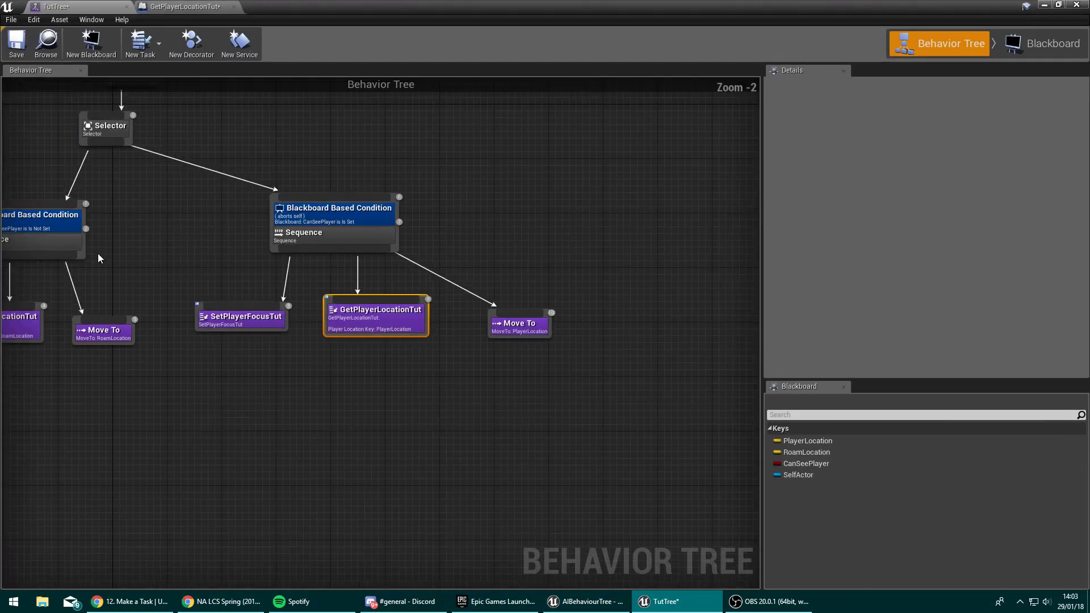
{"action": "right_click_drag", "start_coordinate": [99, 257], "coordinate": [385, 233]}
{"action": "scroll", "coordinate": [385, 233], "scroll_direction": "up", "scroll_amount": 1}
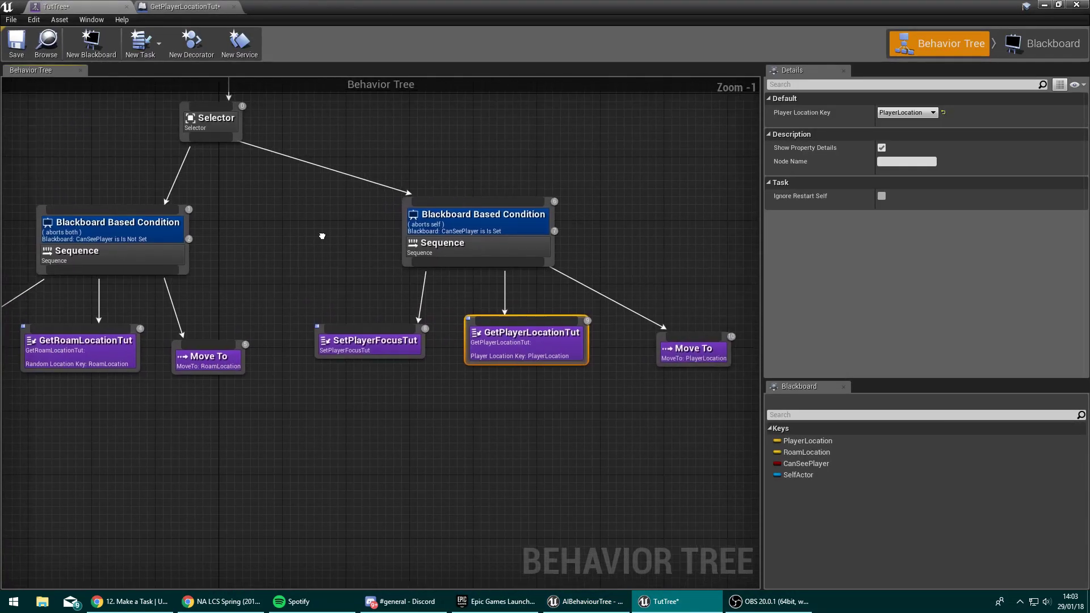
{"action": "left_click", "coordinate": [685, 352]}
{"action": "scroll", "coordinate": [602, 273], "scroll_direction": "up", "scroll_amount": 2}
{"action": "mouse_move", "coordinate": [686, 353]}
{"action": "right_mouse_down"}
{"action": "mouse_move", "coordinate": [602, 272]}
{"action": "mouse_move", "coordinate": [521, 247]}
{"action": "right_mouse_up"}
{"action": "key", "text": "Delete"}
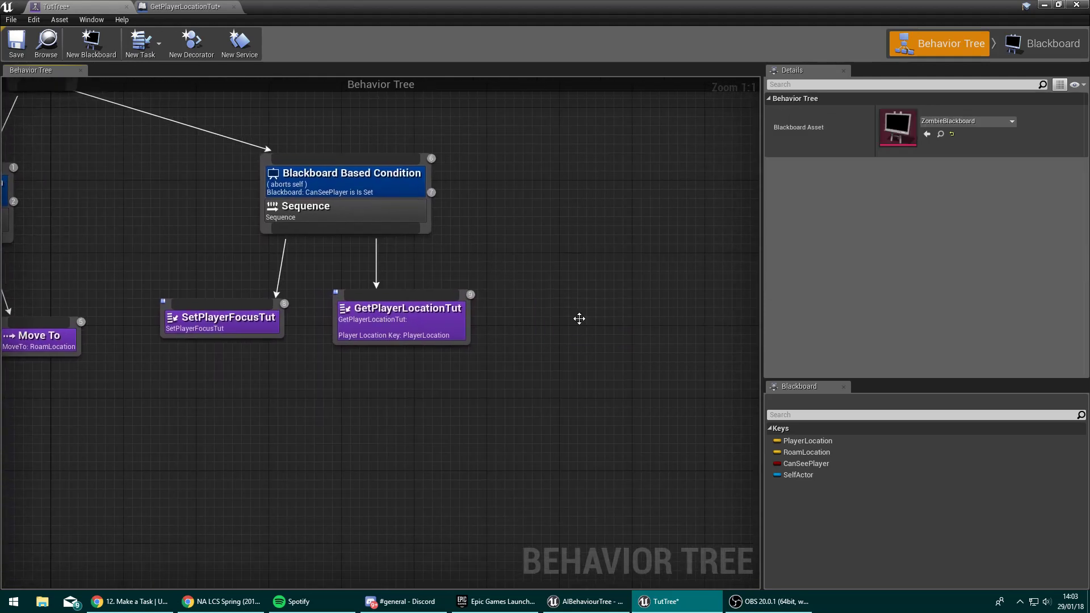
Create a new behavior tree task based on BTTask_BlueprintBase.
{"action": "right_click_drag", "start_coordinate": [589, 328], "coordinate": [597, 299]}
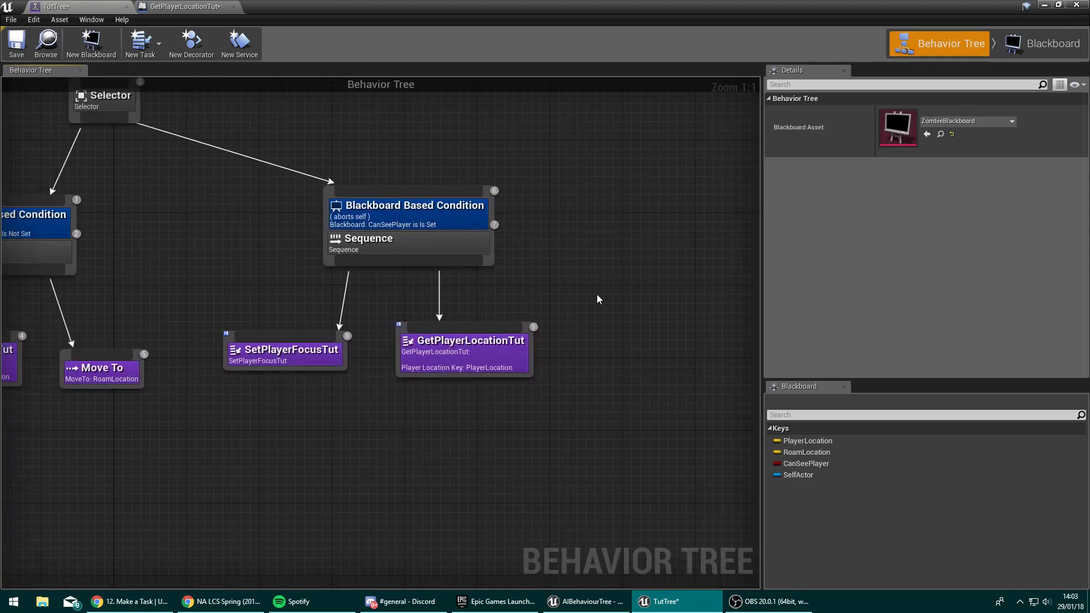
{"action": "left_click", "coordinate": [152, 47]}
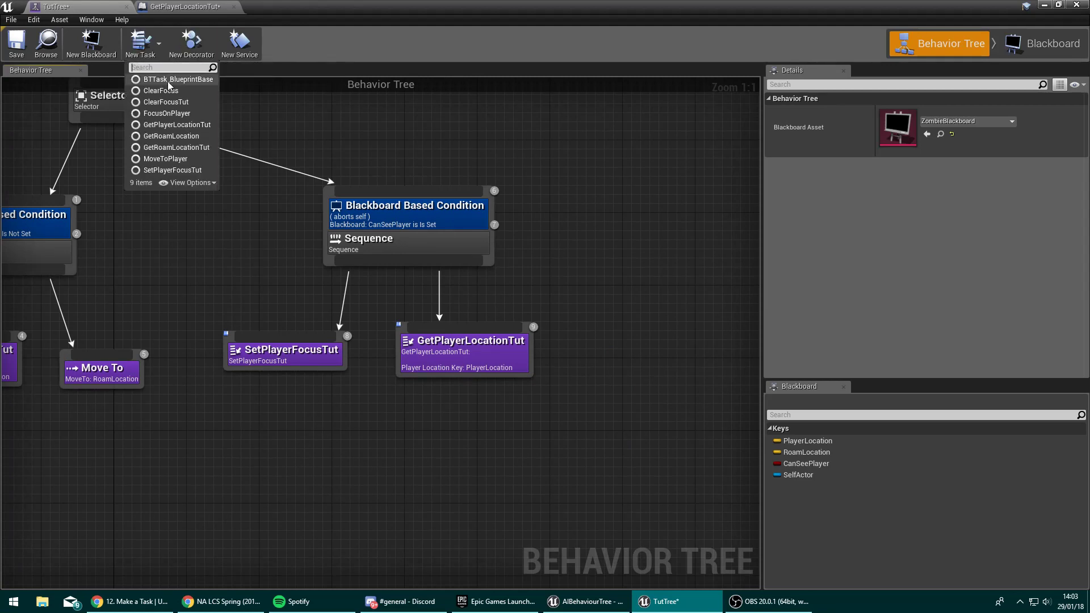
{"action": "left_click", "coordinate": [168, 79]}
{"action": "left_click_drag", "start_coordinate": [380, 5], "coordinate": [597, 77]}
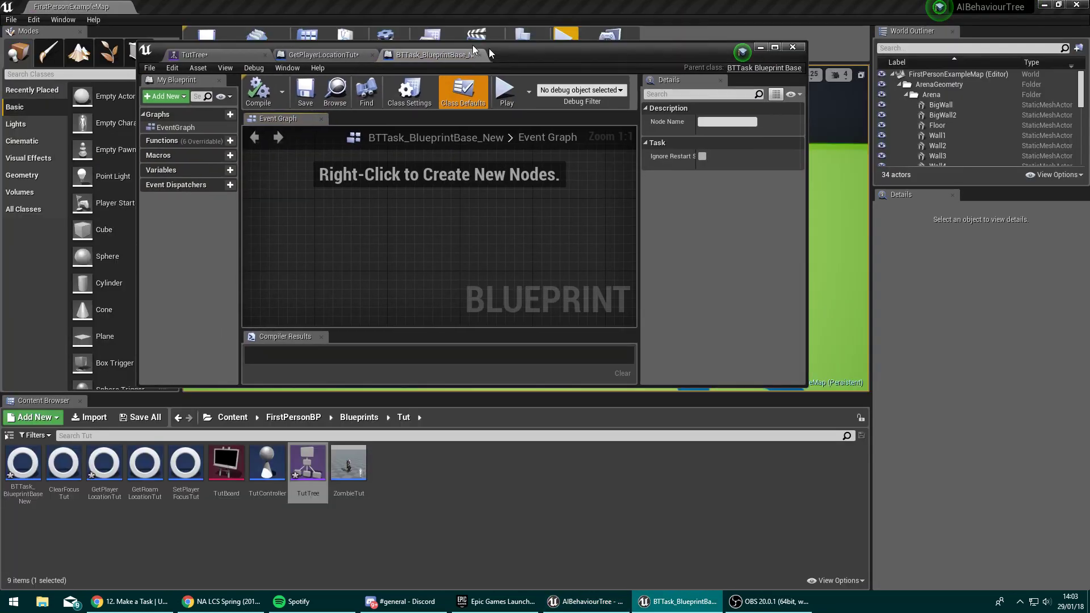
Rename the new task asset to MoveToFast.
{"action": "right_click", "coordinate": [32, 477]}
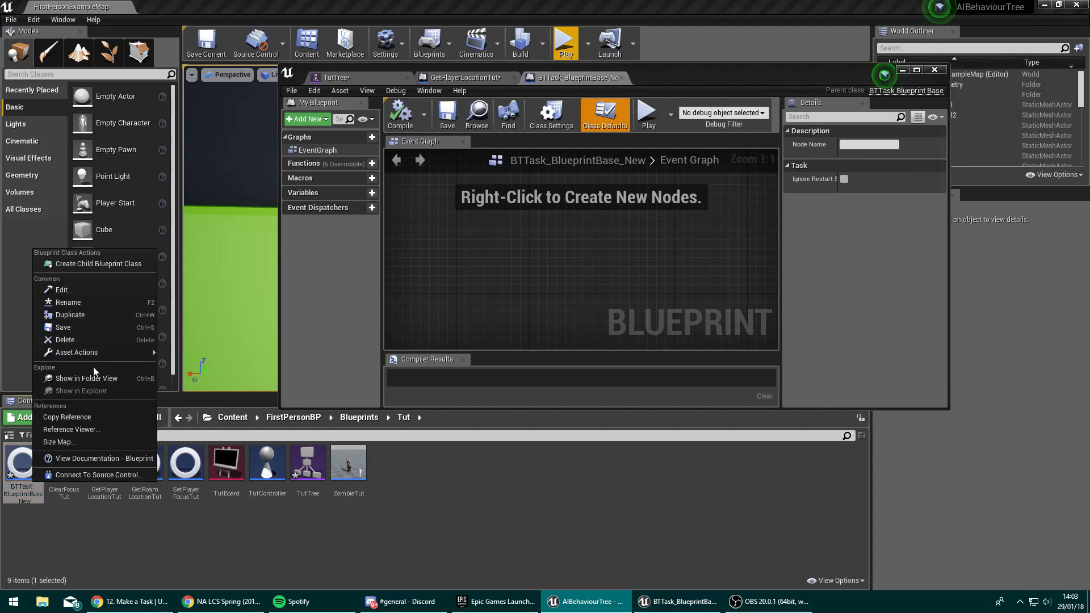
{"action": "left_click", "coordinate": [68, 303]}
{"action": "type", "text": "MoveToFast"}
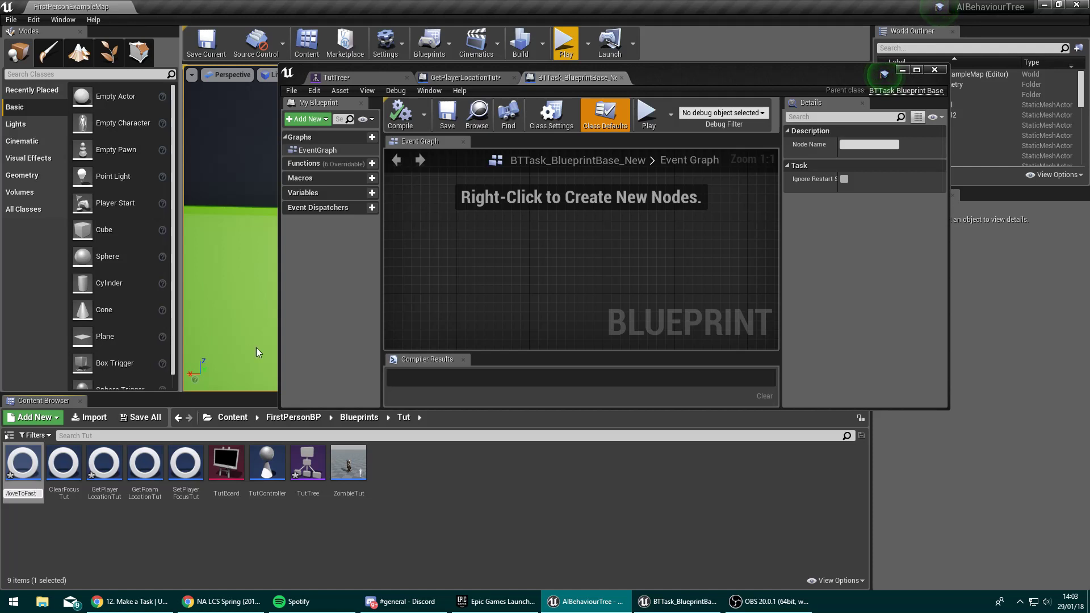
{"action": "key", "text": "Return"}
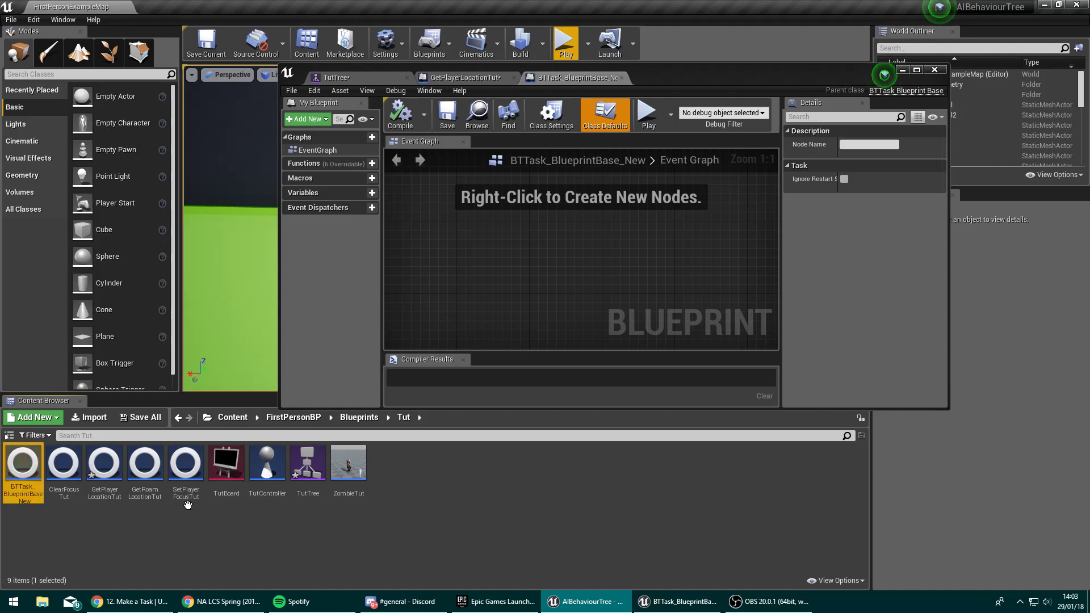
{"action": "right_click", "coordinate": [36, 482]}
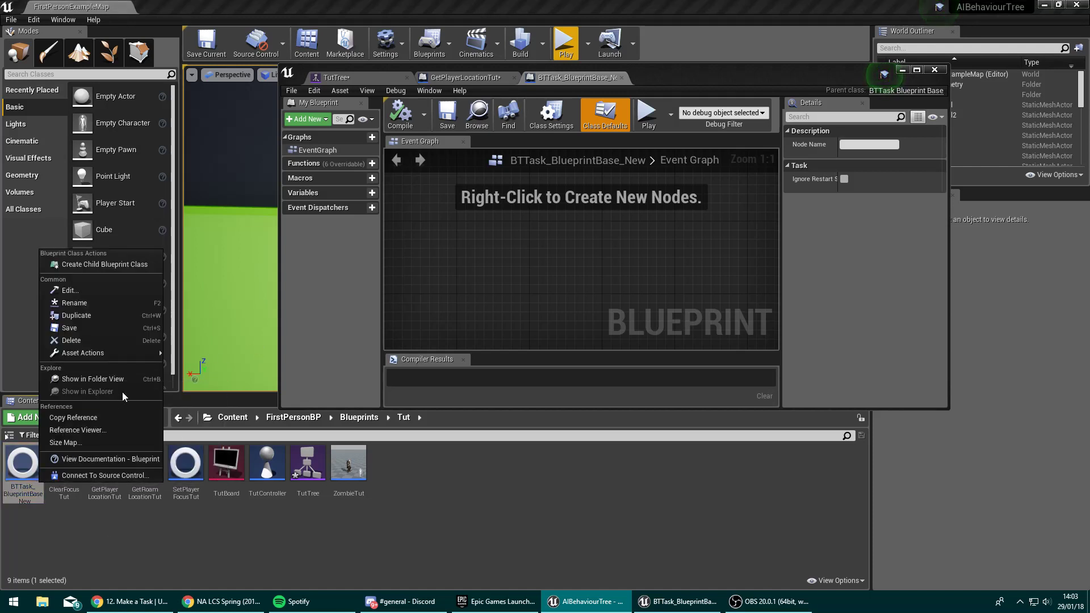
{"action": "left_click", "coordinate": [105, 307]}
{"action": "type", "text": "MoveToFast"}
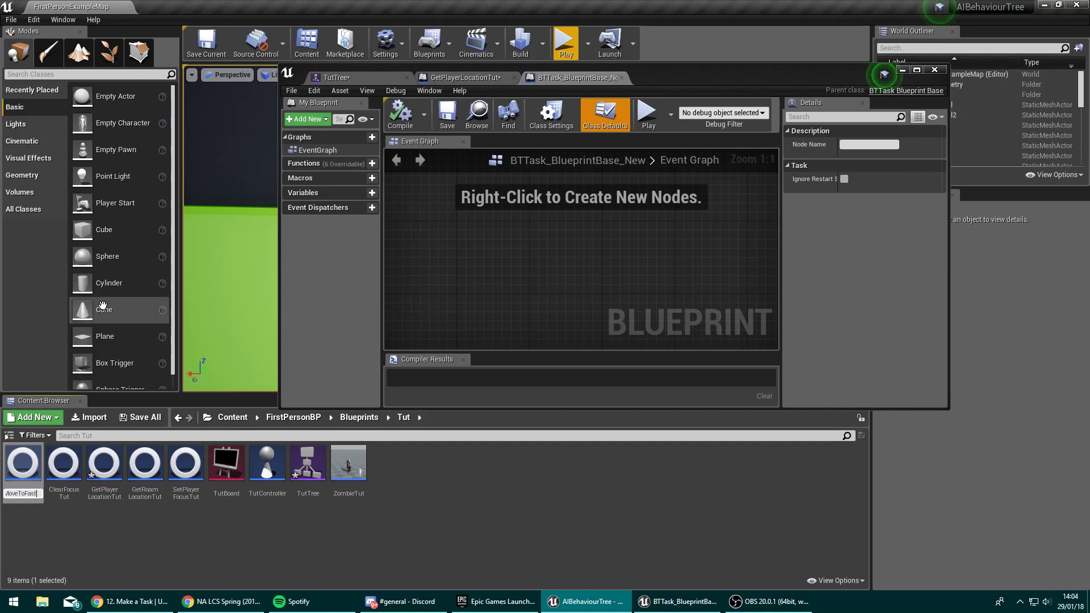
{"action": "key", "text": "Return"}
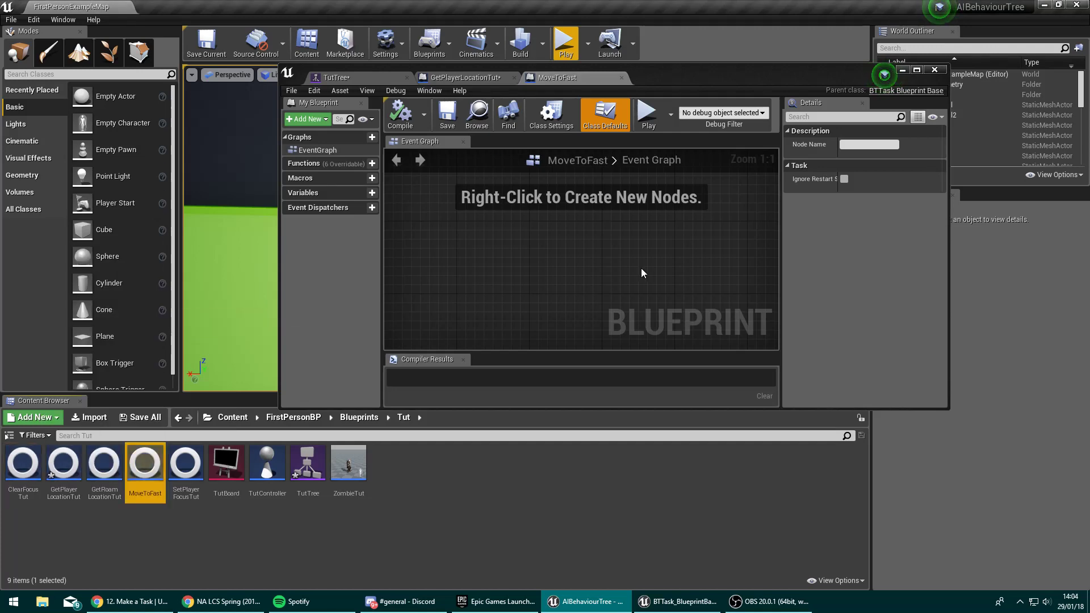
Maximize the MoveToFast editor and place an Event Receive Execute node in its Event Graph.
{"action": "left_click_drag", "start_coordinate": [705, 77], "coordinate": [677, 3]}
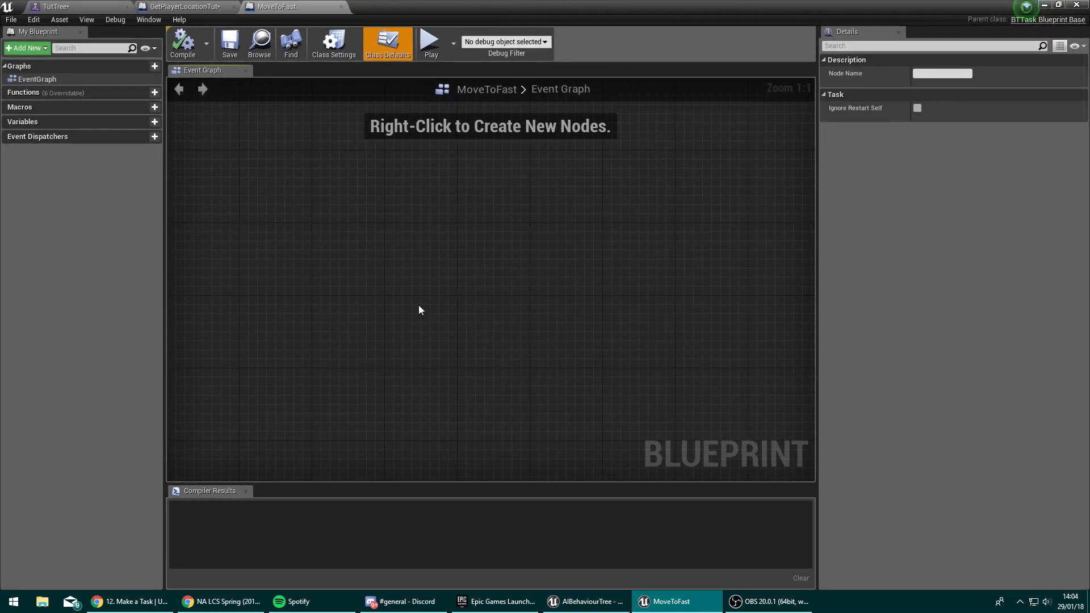
{"action": "right_click", "coordinate": [337, 276]}
{"action": "type", "text": "evenmt"}
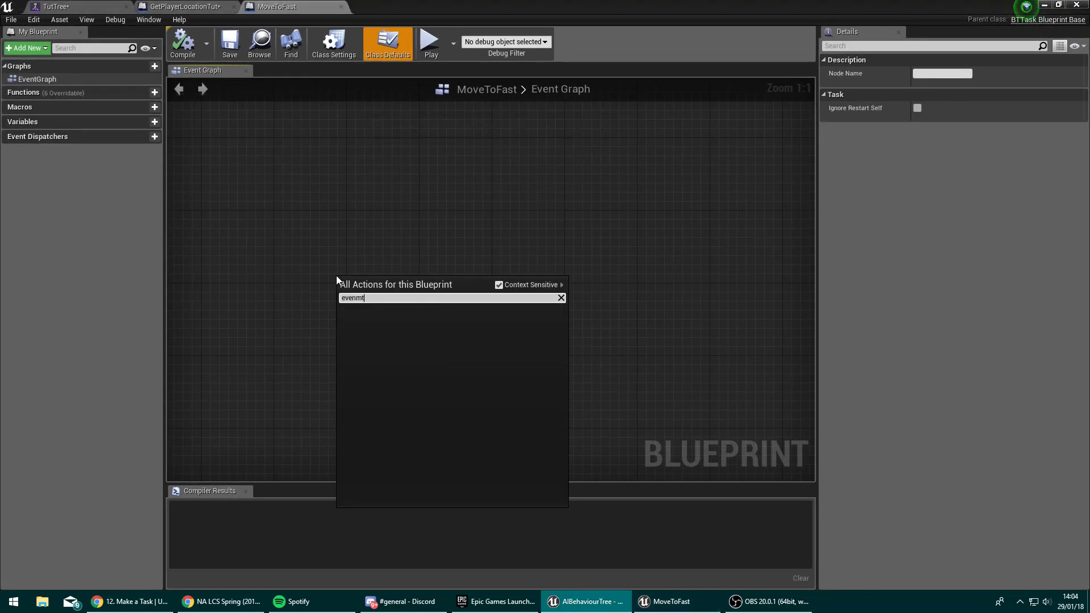
{"action": "type", "text": "nt re"}
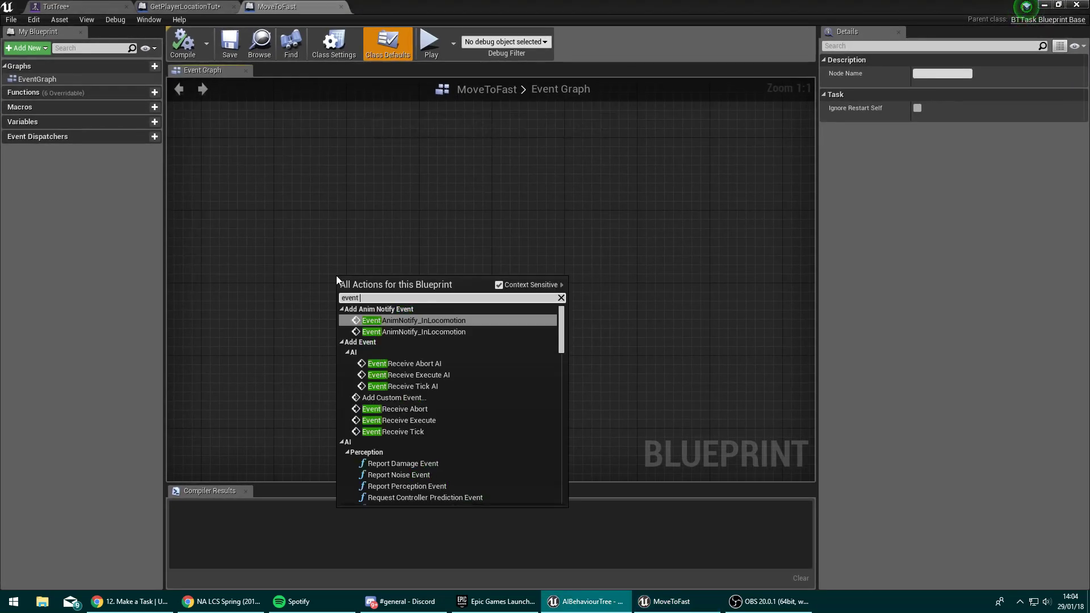
{"action": "key", "text": "BackSpace"}
{"action": "key", "text": "BackSpace"}
{"action": "key", "text": "BackSpace"}
{"action": "key", "text": "BackSpace"}
{"action": "key", "text": "BackSpace"}
{"action": "key", "text": "BackSpace"}
{"action": "key", "text": "BackSpace"}
{"action": "key", "text": "BackSpace"}
{"action": "type", "text": "exec"}
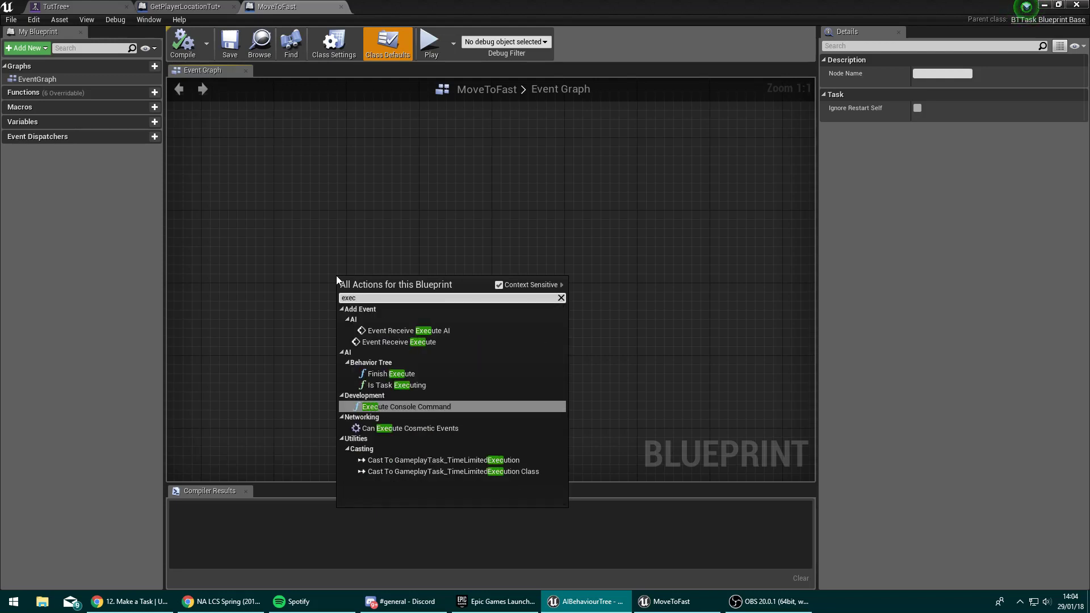
{"action": "left_click", "coordinate": [401, 341]}
{"action": "mouse_move", "coordinate": [398, 282]}
{"action": "left_mouse_down"}
{"action": "mouse_move", "coordinate": [369, 273]}
{"action": "mouse_move", "coordinate": [345, 294]}
{"action": "mouse_move", "coordinate": [446, 296]}
{"action": "left_mouse_up"}
Add a Cast To TutController node after Event Receive Execute and compile MoveToFast.
{"action": "right_click", "coordinate": [551, 245]}
{"action": "left_click", "coordinate": [458, 292]}
{"action": "type", "text": "cast to"}
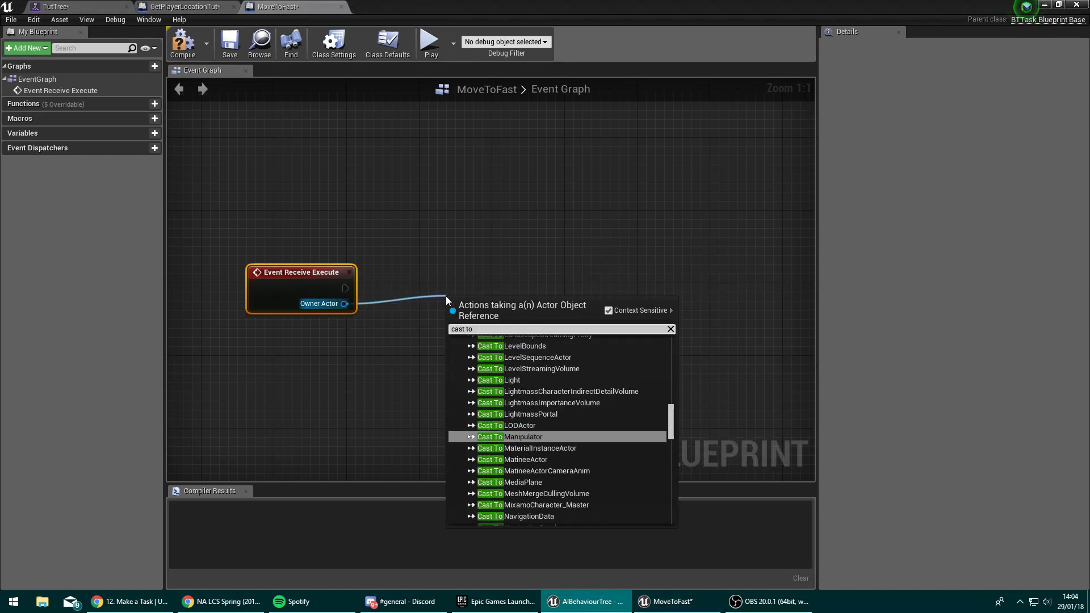
{"action": "type", "text": " tut"}
{"action": "key", "text": "Return"}
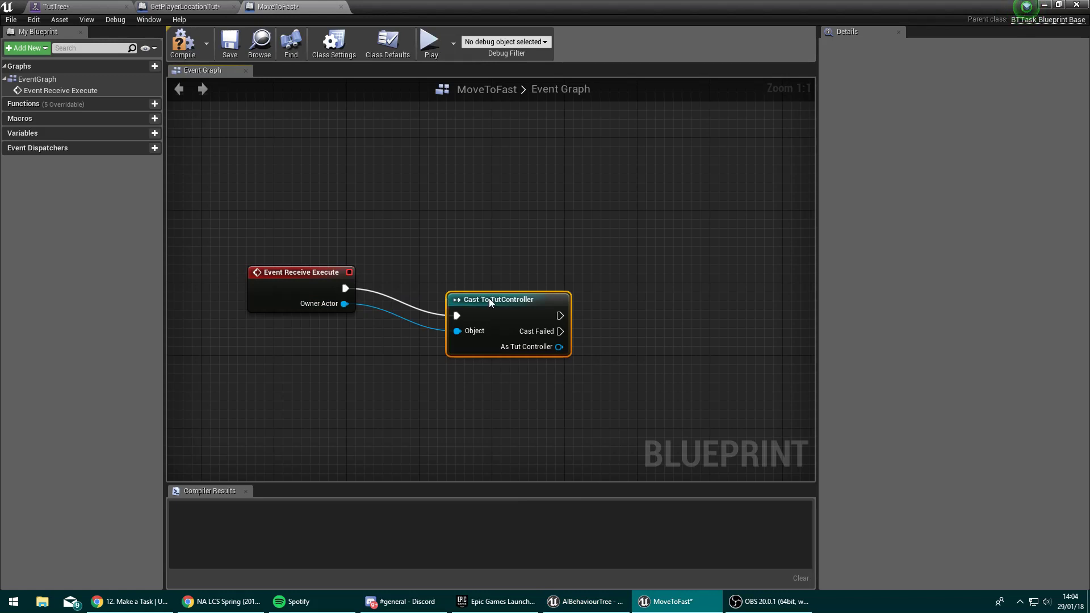
{"action": "left_click_drag", "start_coordinate": [489, 299], "coordinate": [471, 270]}
{"action": "left_click", "coordinate": [183, 43]}
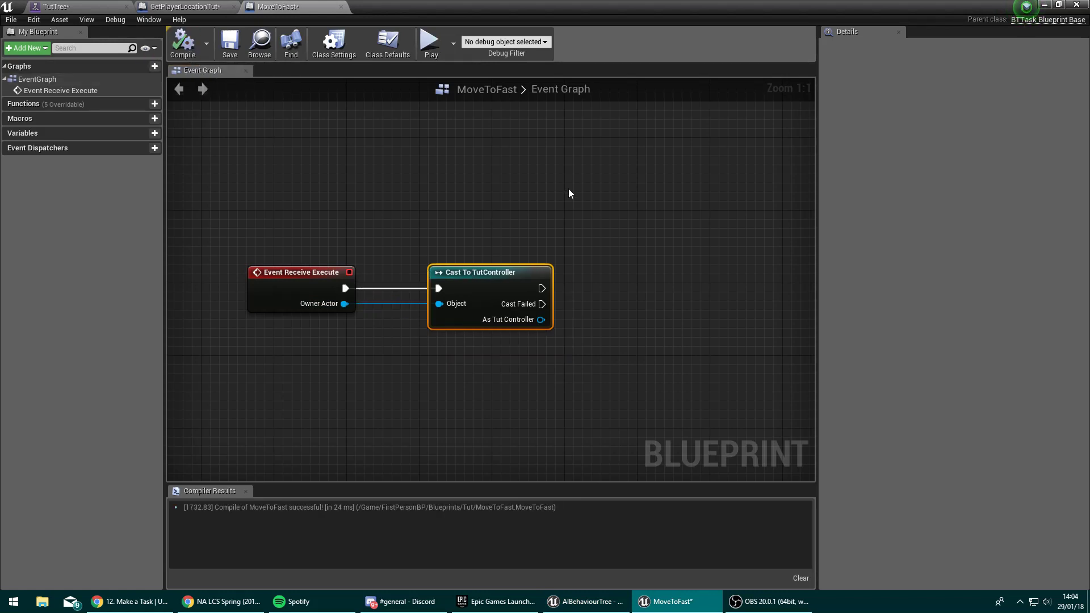
Add a Get Controlled Pawn node fed by the cast's As Tut Controller output.
{"action": "right_click_drag", "start_coordinate": [569, 193], "coordinate": [402, 178]}
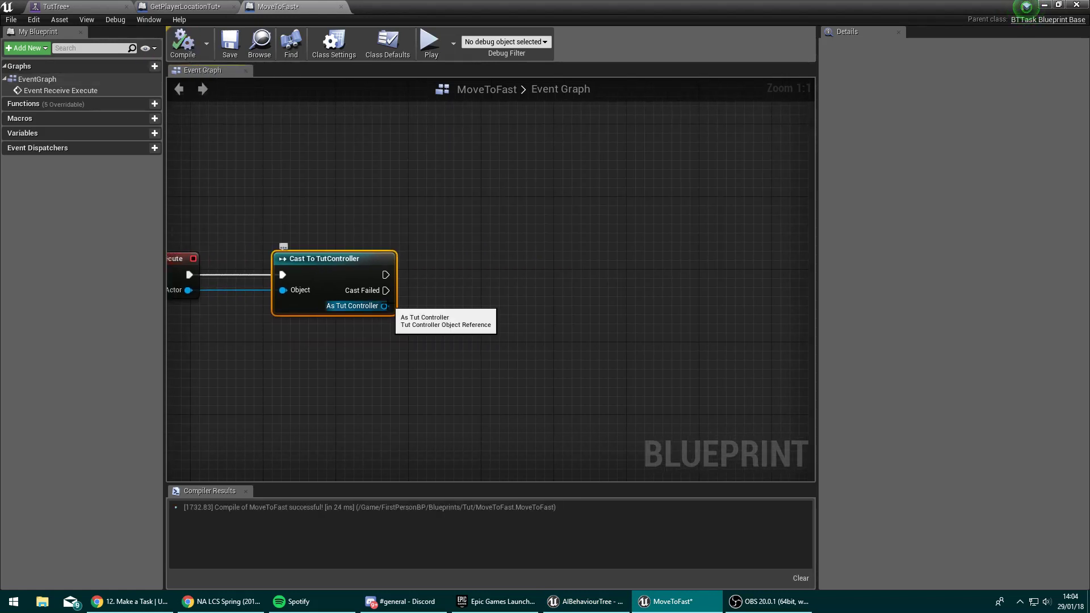
{"action": "left_click_drag", "start_coordinate": [385, 306], "coordinate": [461, 310]}
{"action": "type", "text": "get co"}
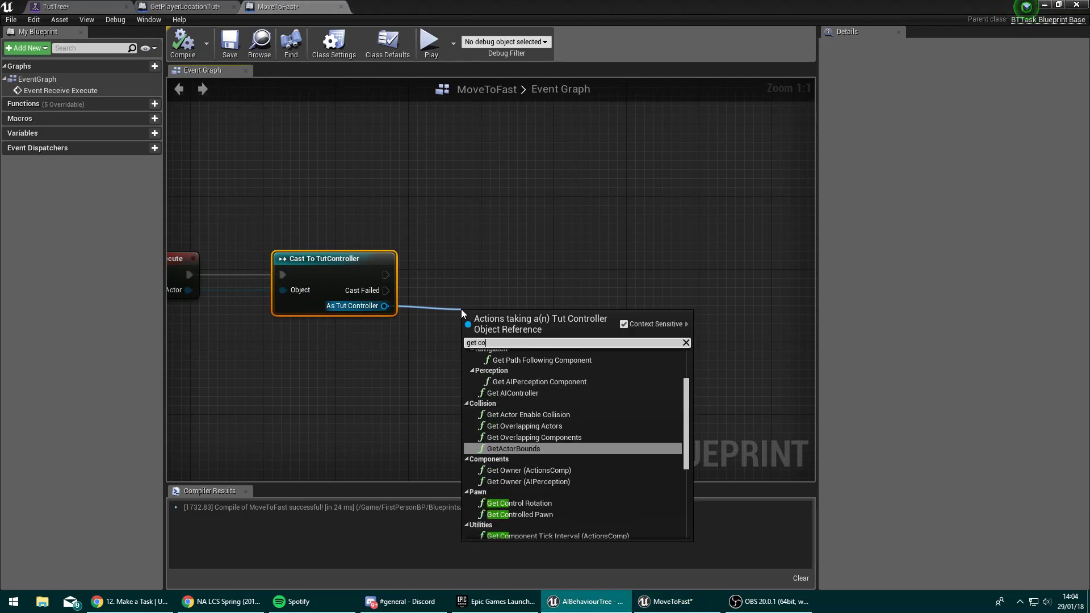
{"action": "type", "text": "n"}
{"action": "key", "text": "Down"}
{"action": "key", "text": "Return"}
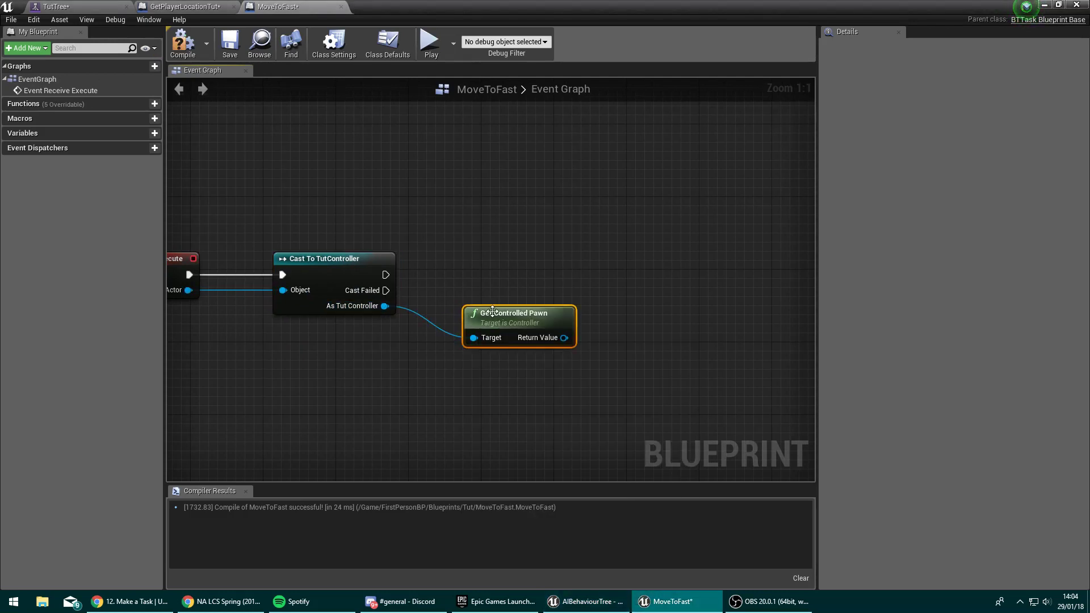
{"action": "right_click_drag", "start_coordinate": [571, 239], "coordinate": [523, 256]}
Add an AI MoveTo node using the controlled pawn, running after the cast succeeds.
{"action": "right_click", "coordinate": [524, 250]}
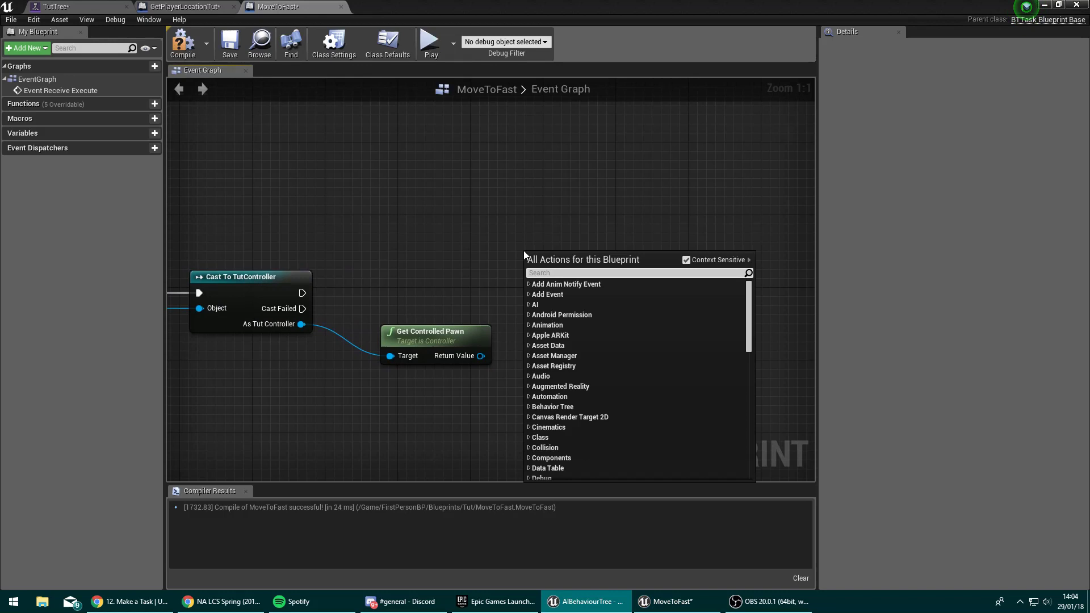
{"action": "type", "text": "ai m"}
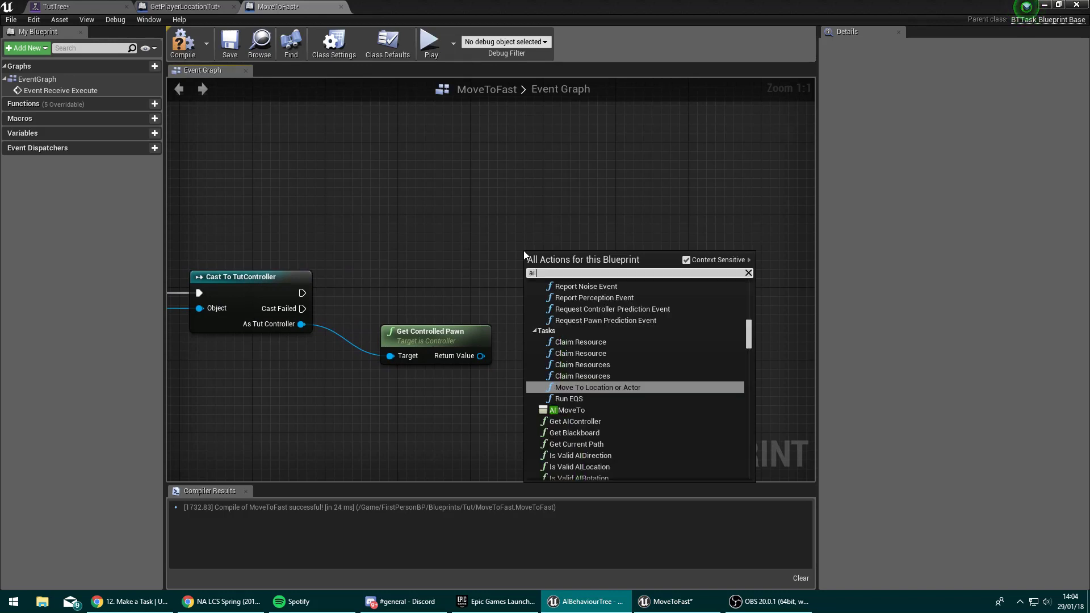
{"action": "key", "text": "BackSpace"}
{"action": "key", "text": "BackSpace"}
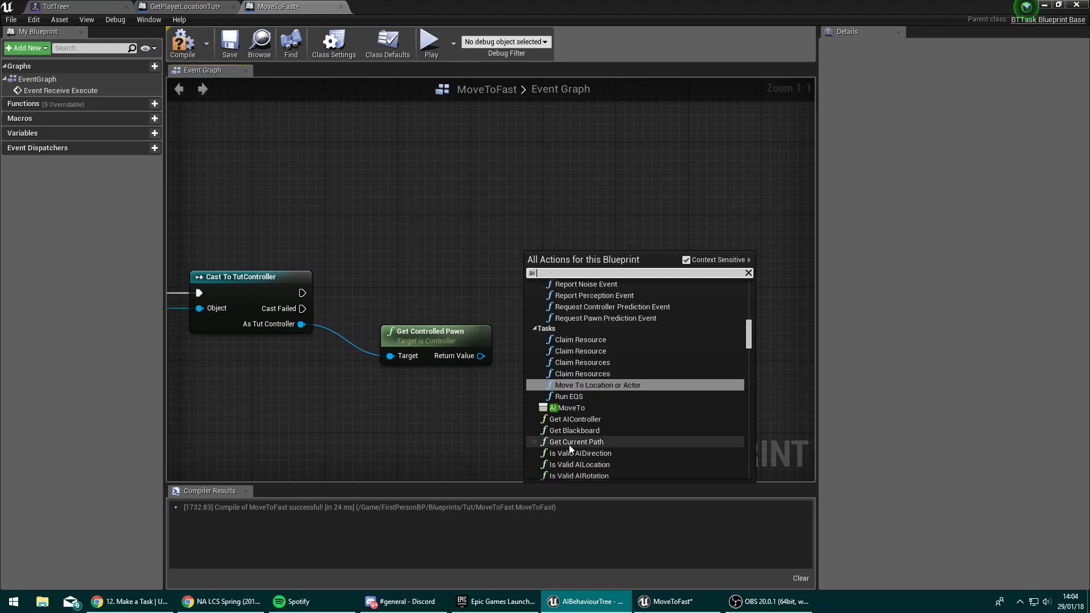
{"action": "left_click", "coordinate": [559, 406]}
{"action": "left_click_drag", "start_coordinate": [635, 259], "coordinate": [614, 248]}
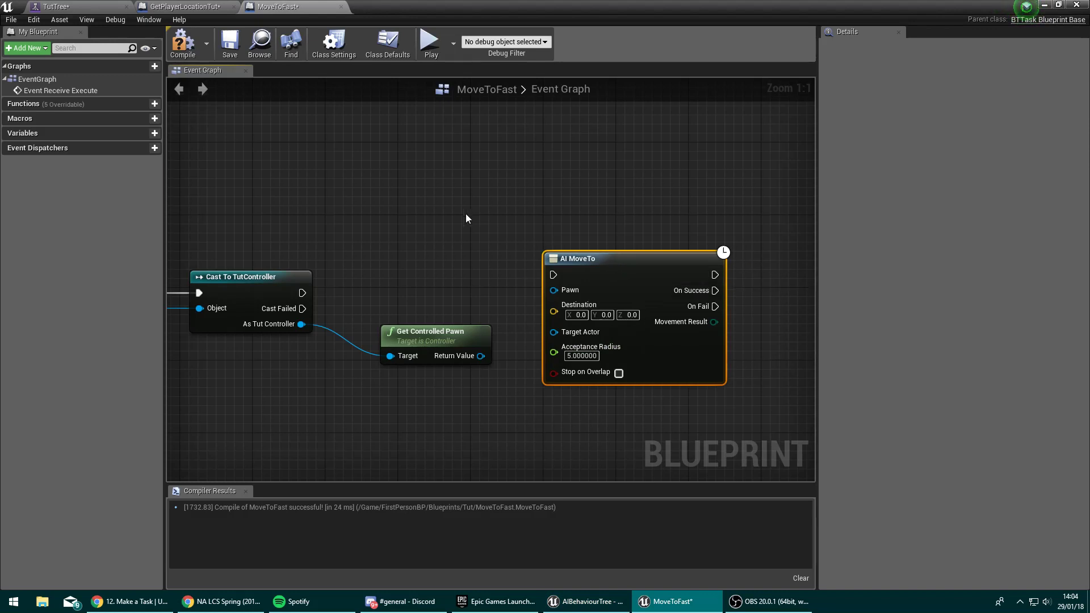
{"action": "right_click_drag", "start_coordinate": [466, 213], "coordinate": [445, 188]}
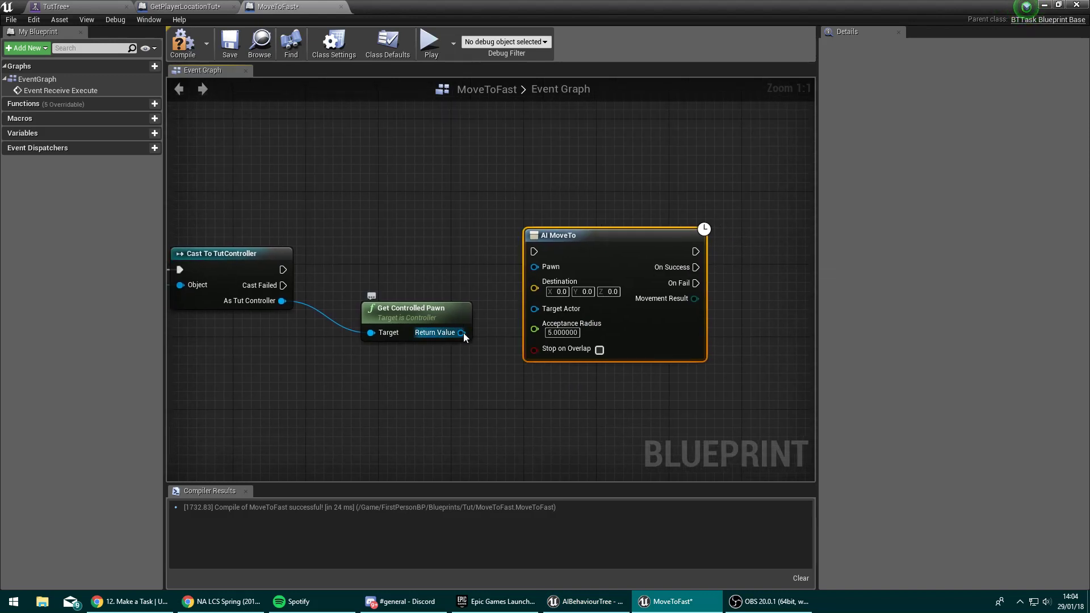
{"action": "left_click_drag", "start_coordinate": [463, 333], "coordinate": [538, 267]}
{"action": "left_click_drag", "start_coordinate": [596, 237], "coordinate": [637, 244]}
{"action": "right_click_drag", "start_coordinate": [475, 235], "coordinate": [502, 199]}
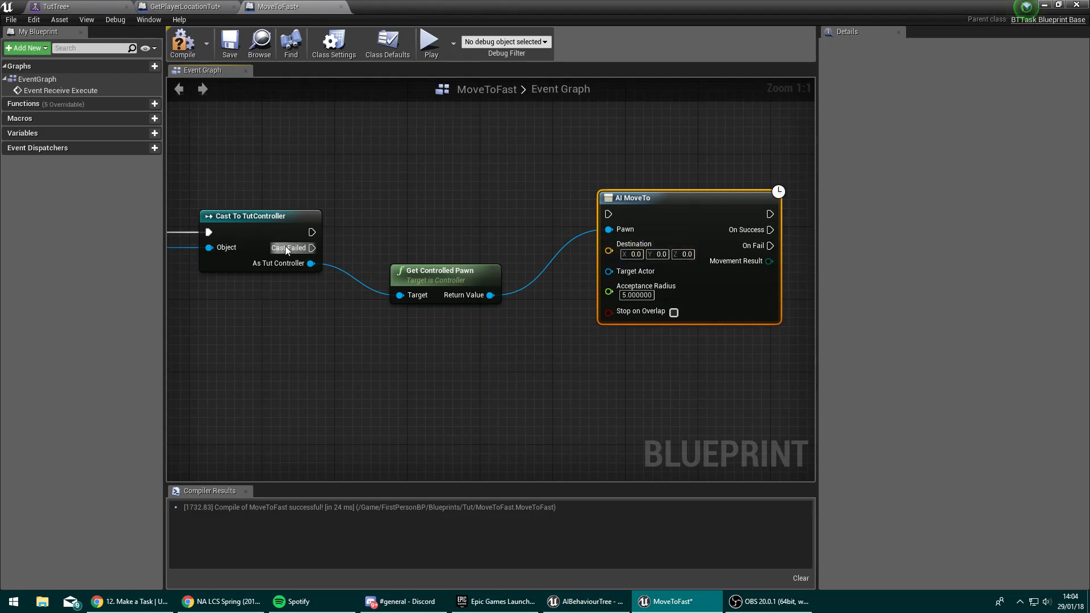
{"action": "mouse_move", "coordinate": [313, 232]}
{"action": "left_mouse_down"}
{"action": "mouse_move", "coordinate": [619, 223]}
{"action": "mouse_move", "coordinate": [609, 214]}
{"action": "left_mouse_up"}
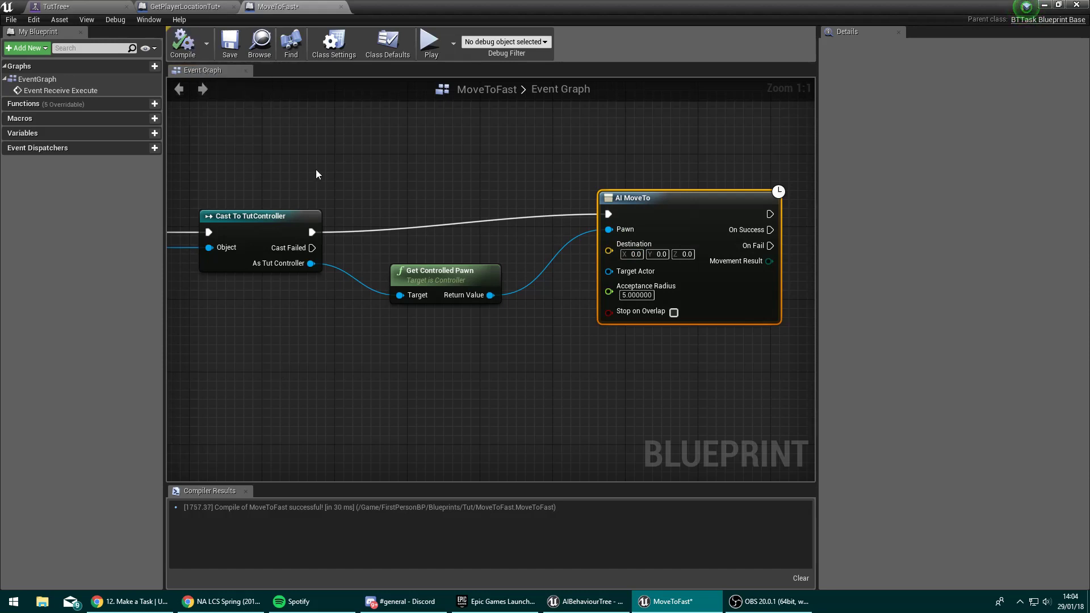
Look over the GetPlayerLocationTut task graph, then return to TutTree.
{"action": "left_click", "coordinate": [373, 164]}
{"action": "left_click", "coordinate": [184, 6]}
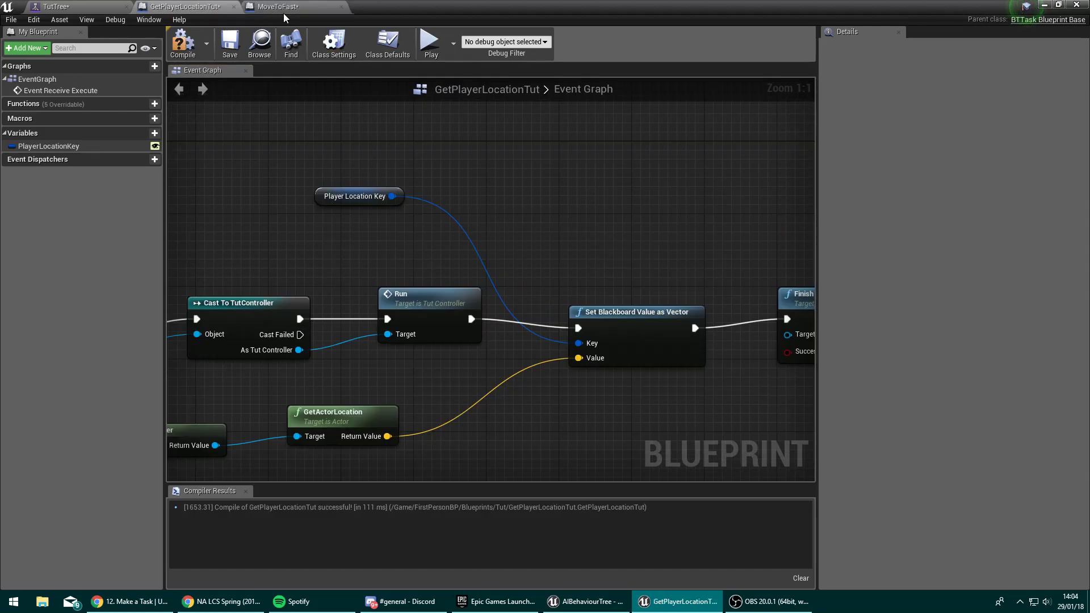
{"action": "left_click", "coordinate": [55, 5]}
{"action": "right_click_drag", "start_coordinate": [316, 233], "coordinate": [296, 264]}
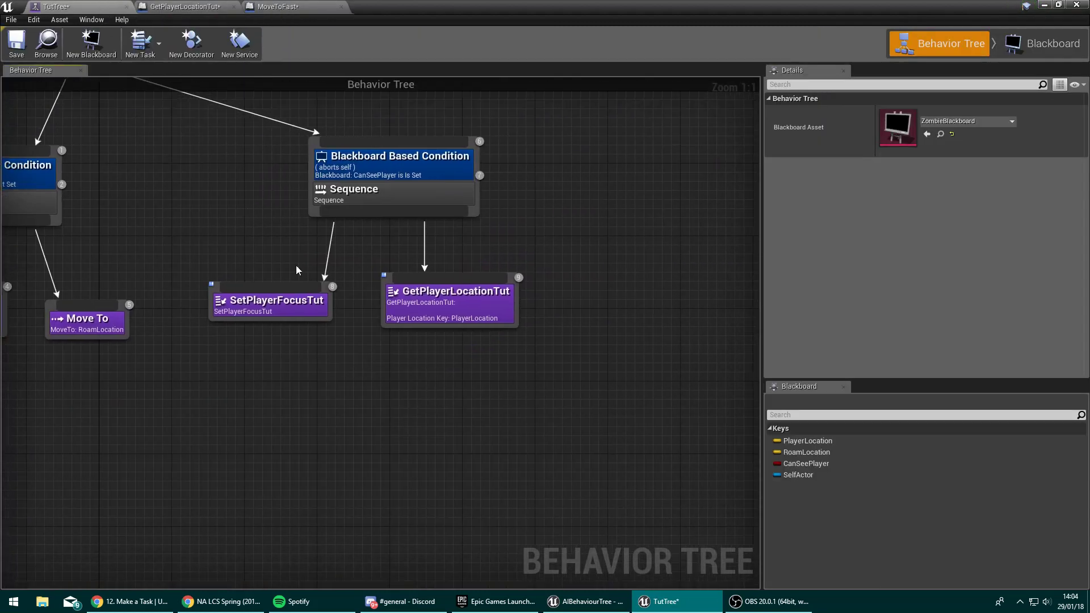
{"action": "double_click", "coordinate": [439, 302]}
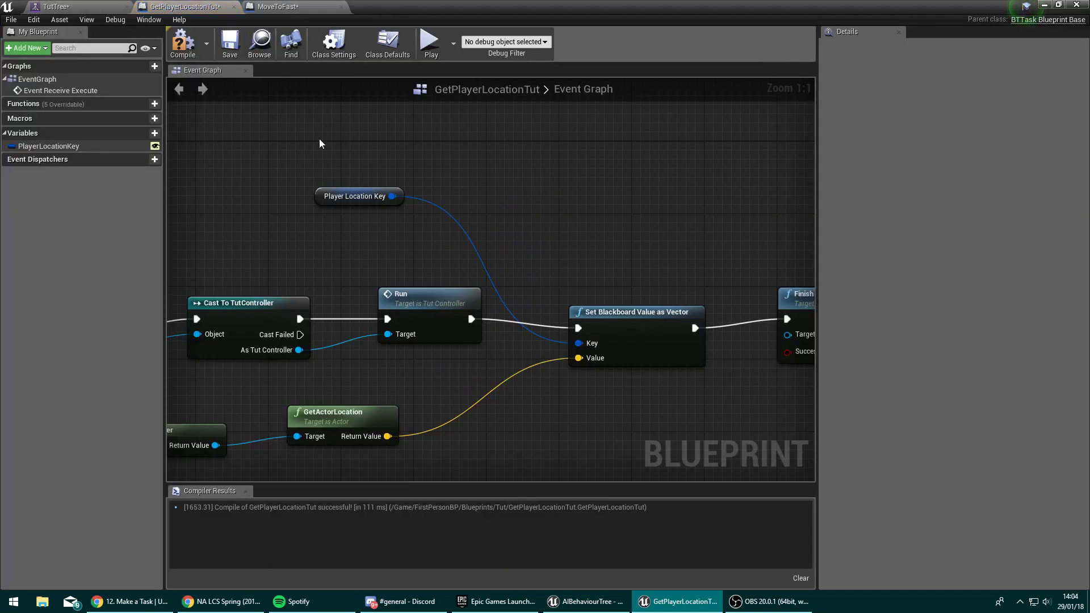
{"action": "left_click", "coordinate": [55, 5]}
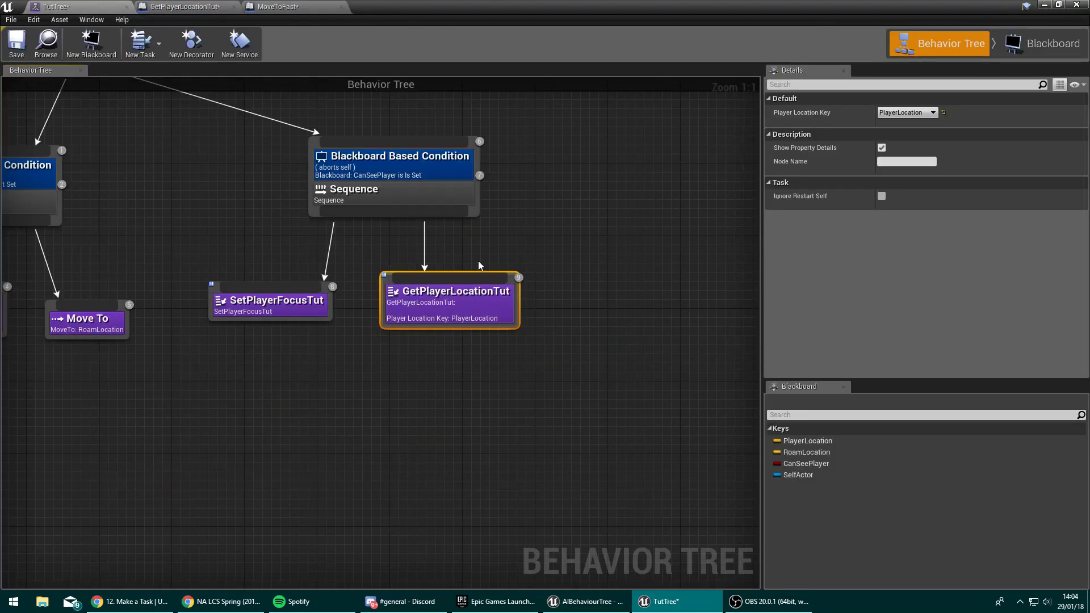
Add a new Object blackboard key named PlayerReference and save the blackboard.
{"action": "left_click", "coordinate": [1061, 47]}
{"action": "left_click", "coordinate": [36, 96]}
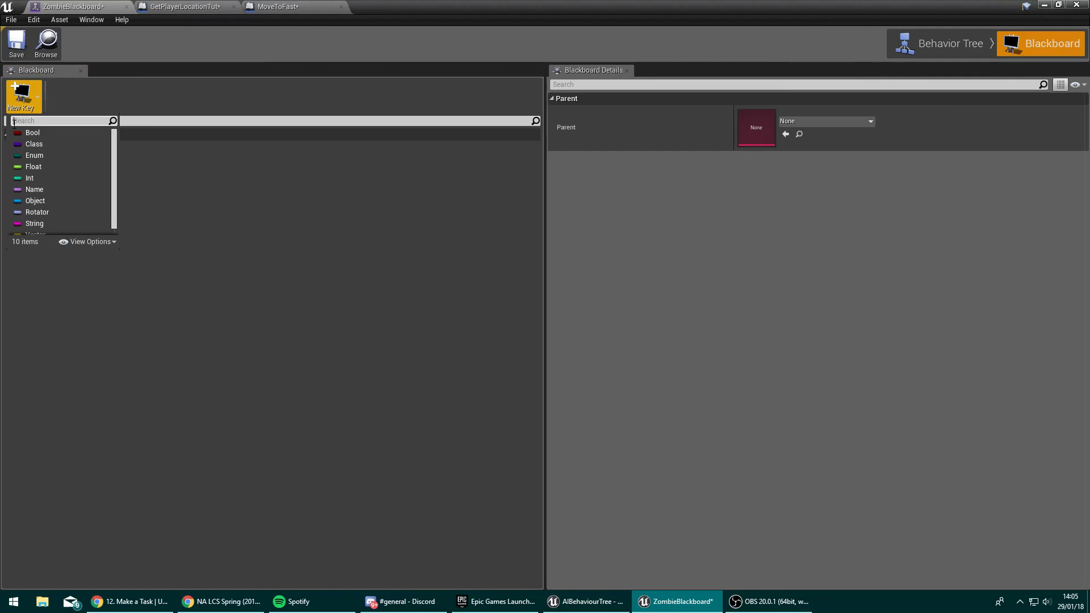
{"action": "left_click", "coordinate": [40, 196]}
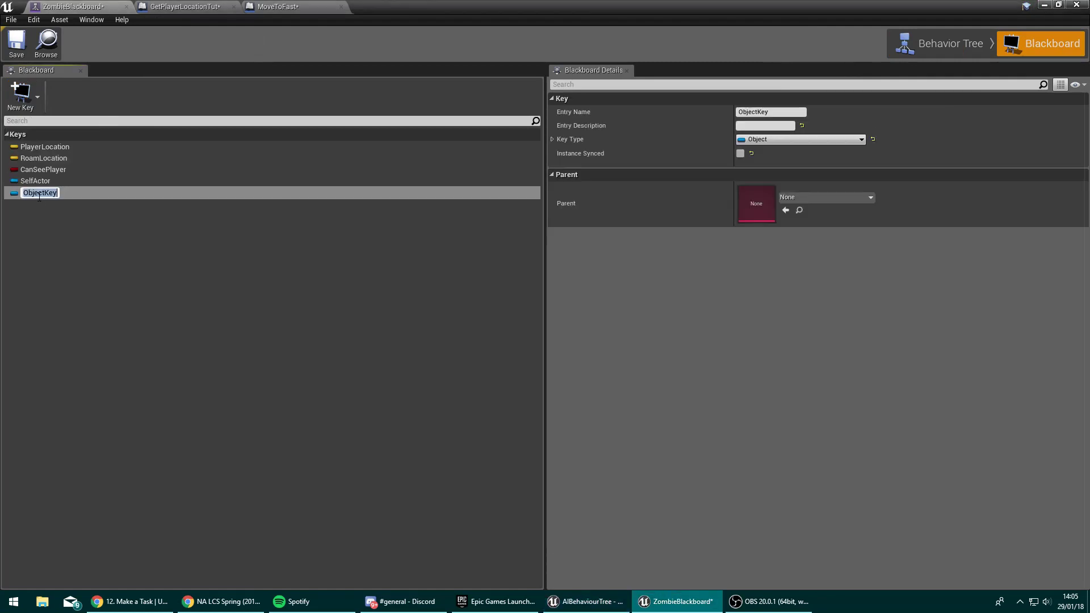
{"action": "double_click", "coordinate": [771, 112]}
{"action": "type", "text": "PlayerReference"}
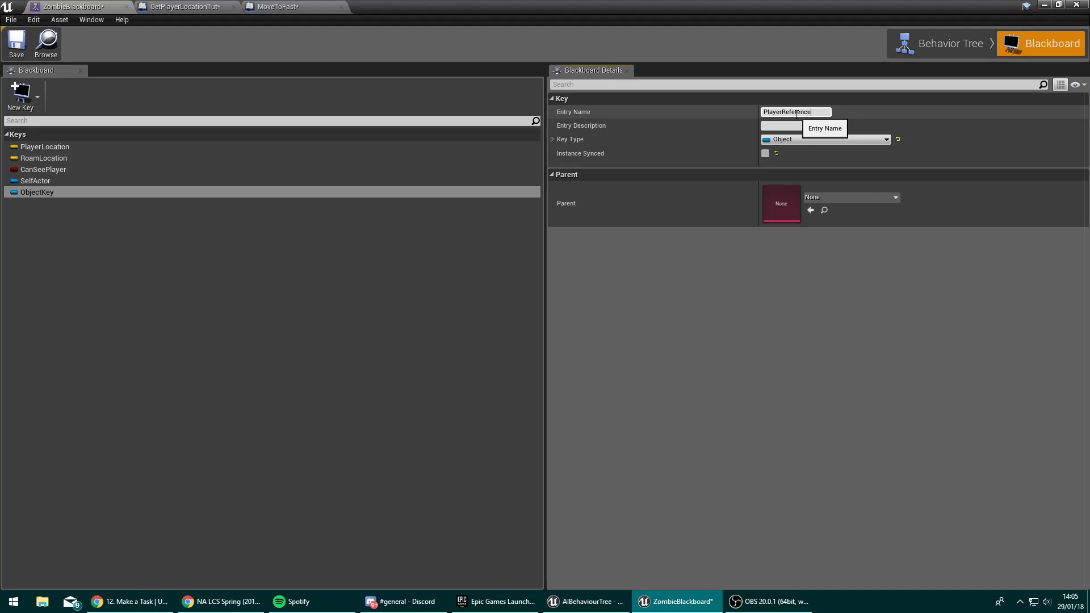
{"action": "key", "text": "Return"}
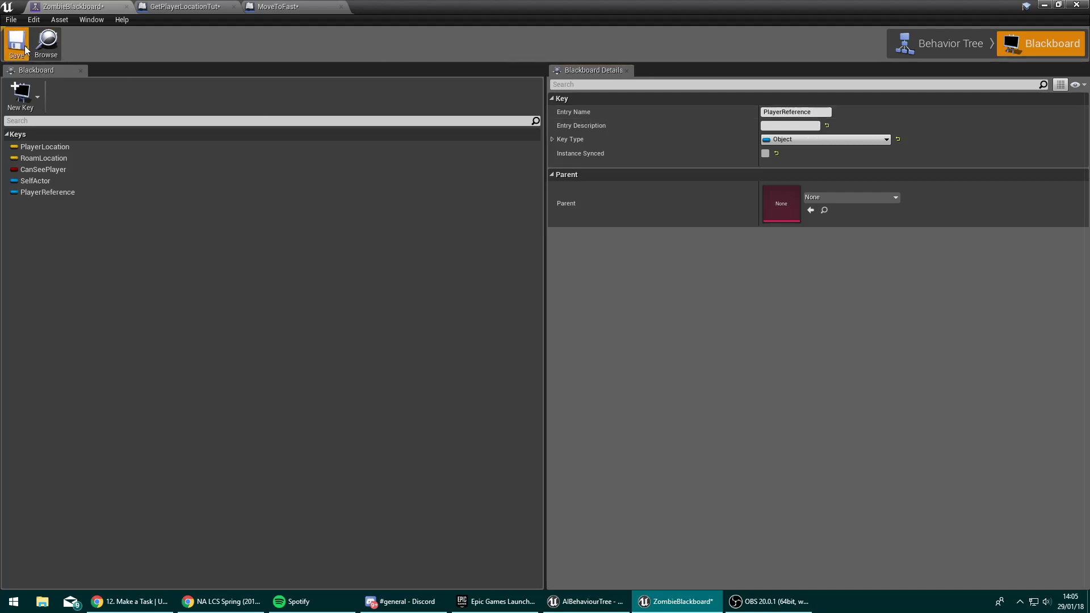
{"action": "key", "text": "ctrl+s"}
Set the PlayerReference key's base class to FirstPersonCharacter.
{"action": "left_click", "coordinate": [563, 138]}
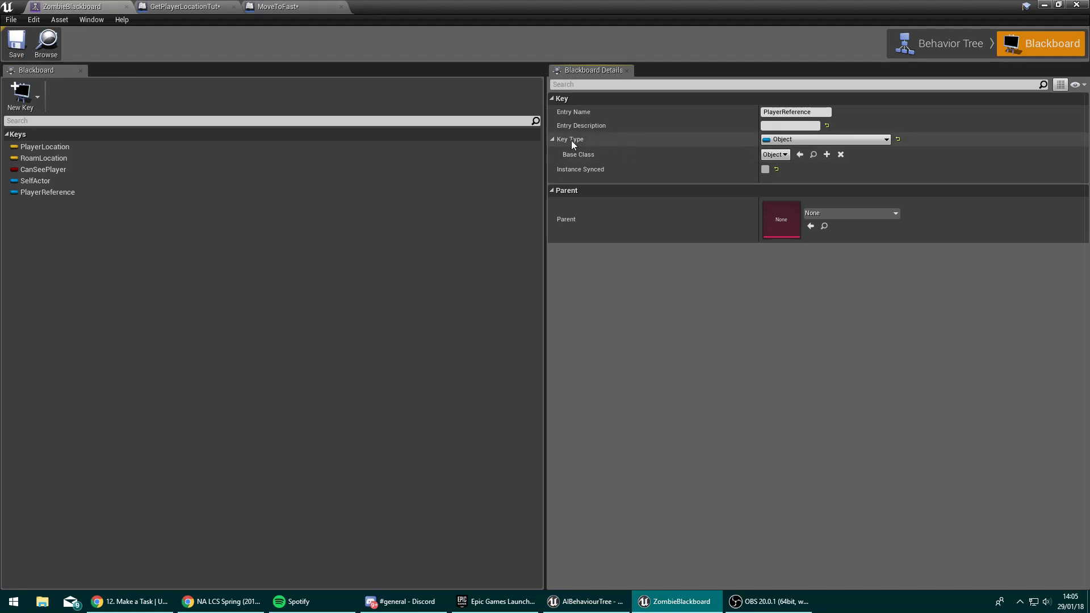
{"action": "left_click", "coordinate": [775, 153]}
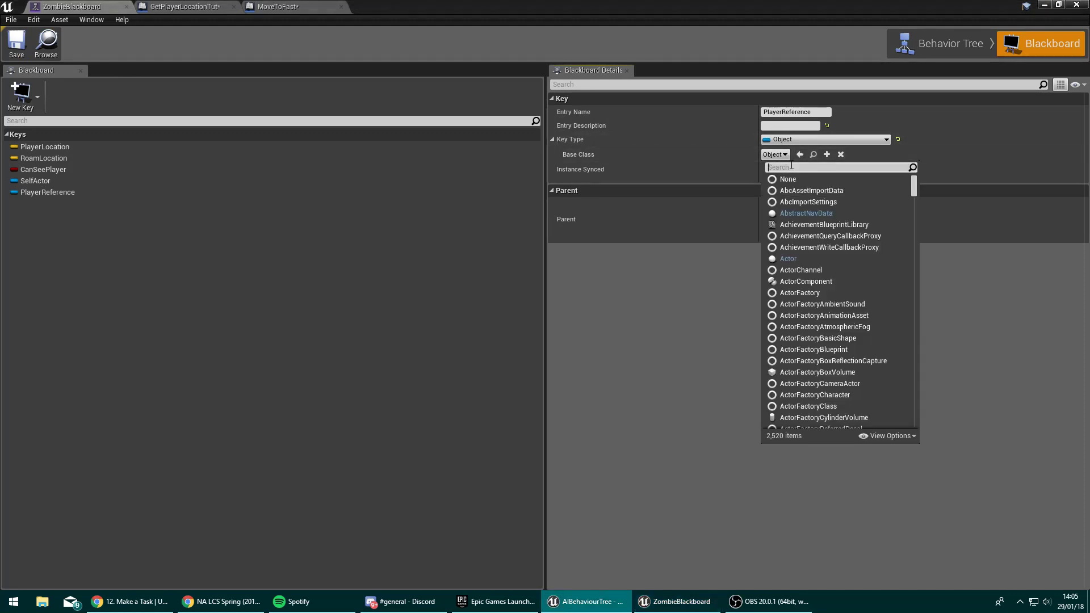
{"action": "type", "text": "firs"}
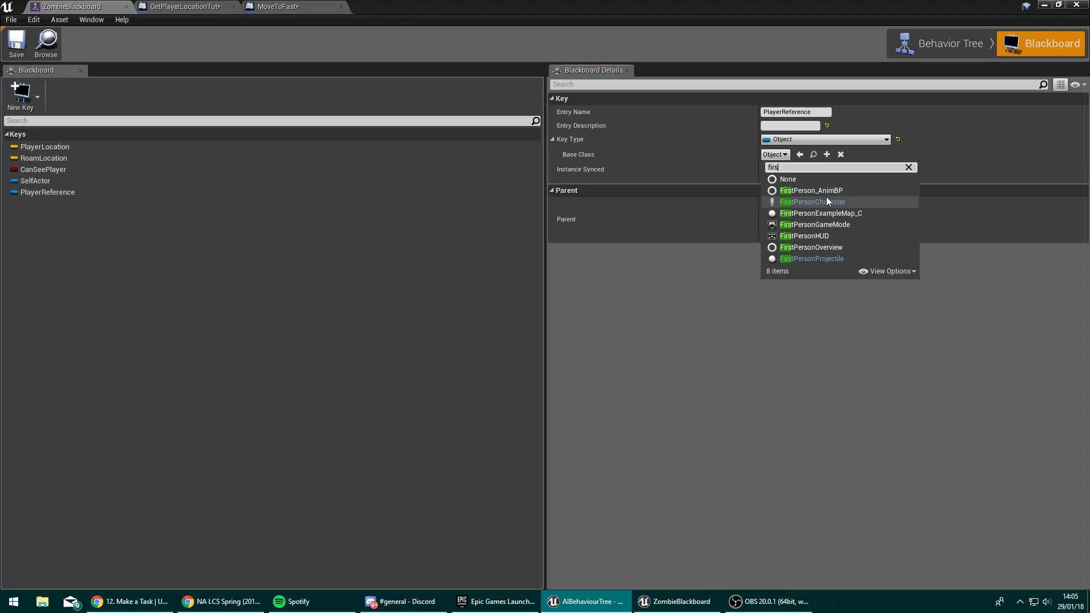
{"action": "left_click", "coordinate": [826, 202]}
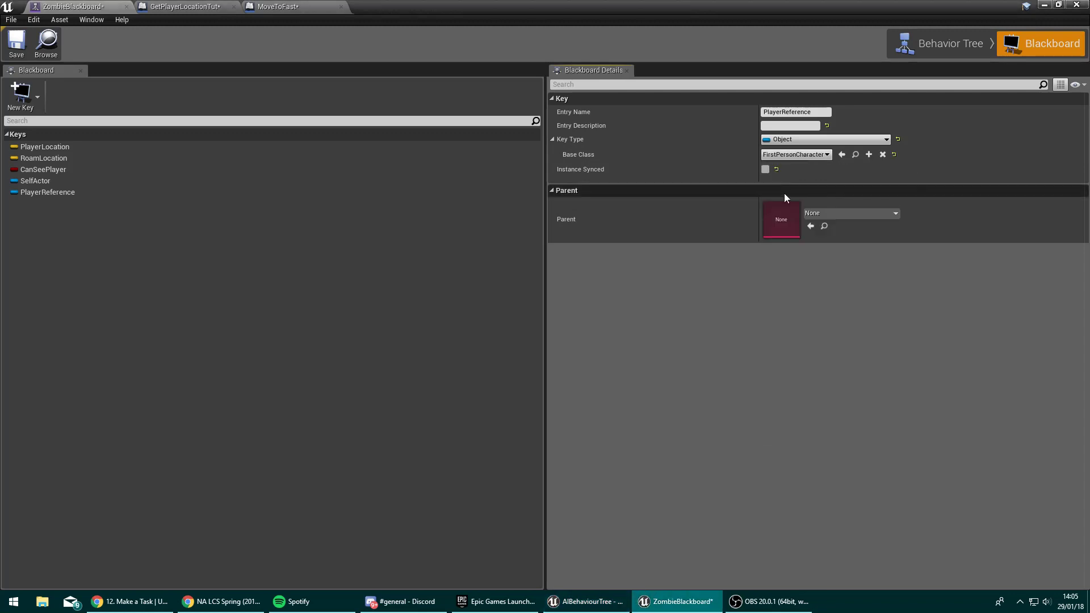
In the GetPlayerLocationTut graph, delete the Set Blackboard Value as Vector node.
{"action": "left_click", "coordinate": [909, 51]}
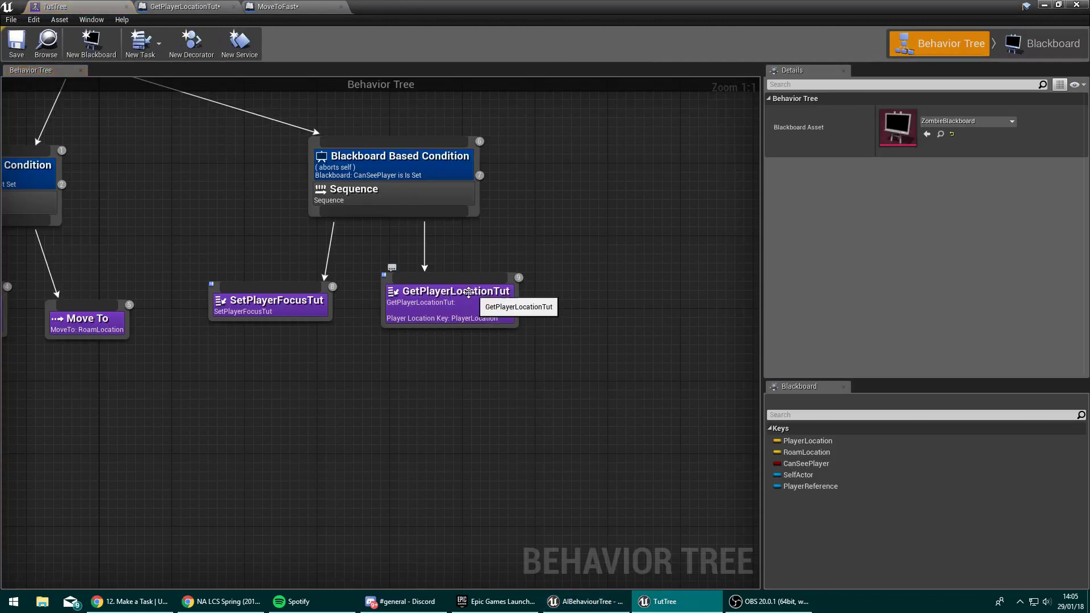
{"action": "left_click", "coordinate": [476, 316]}
{"action": "double_click", "coordinate": [476, 316]}
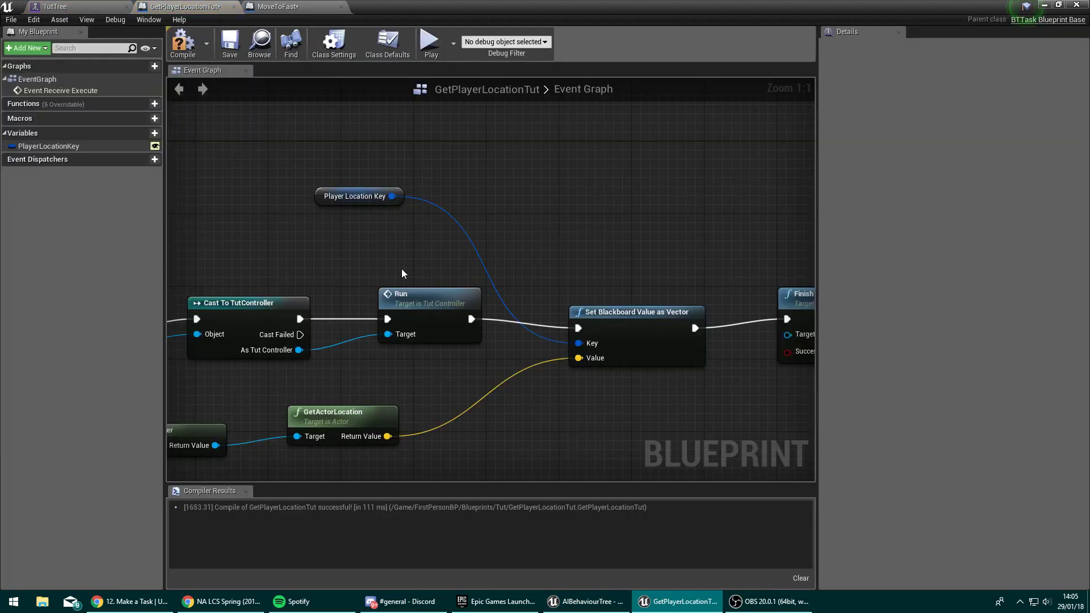
{"action": "right_click_drag", "start_coordinate": [522, 249], "coordinate": [533, 196]}
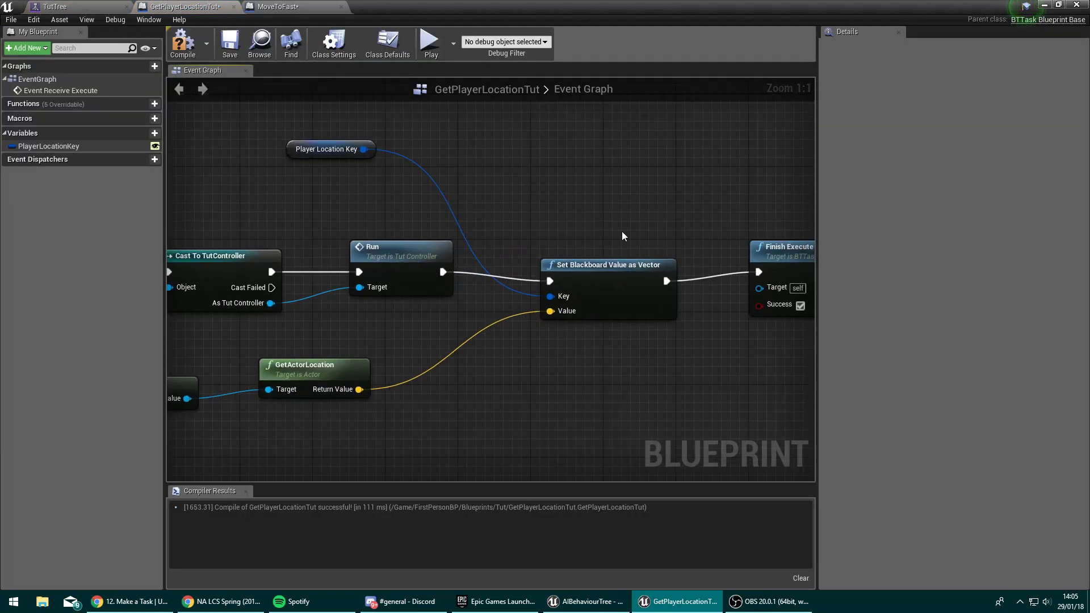
{"action": "left_click", "coordinate": [592, 292]}
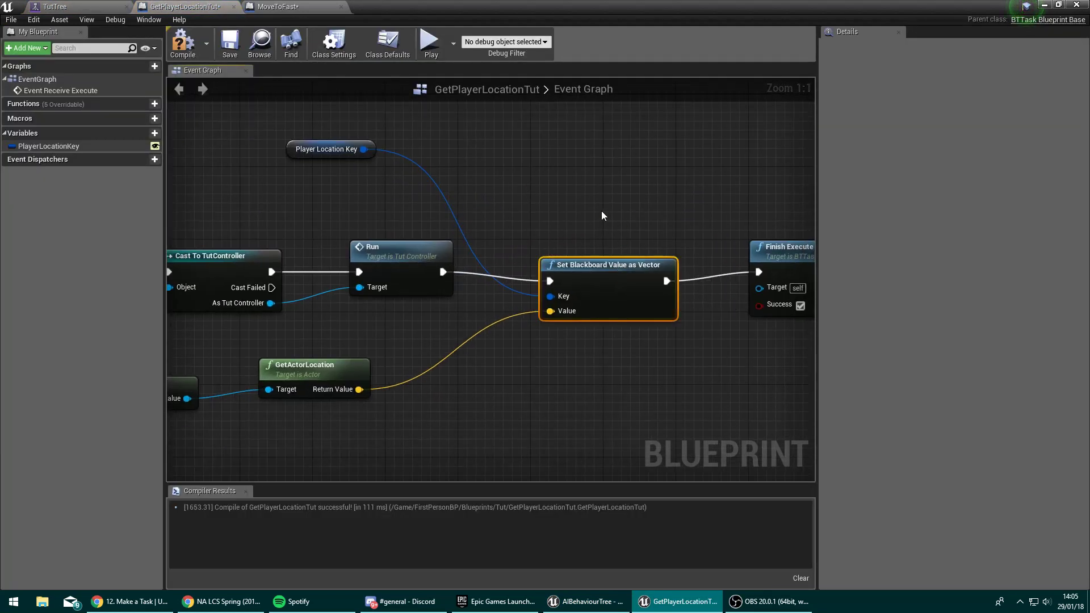
{"action": "key", "text": "Delete"}
Add Set Blackboard Value as Object from Player Location Key and delete GetActorLocation.
{"action": "left_click_drag", "start_coordinate": [366, 150], "coordinate": [575, 258]}
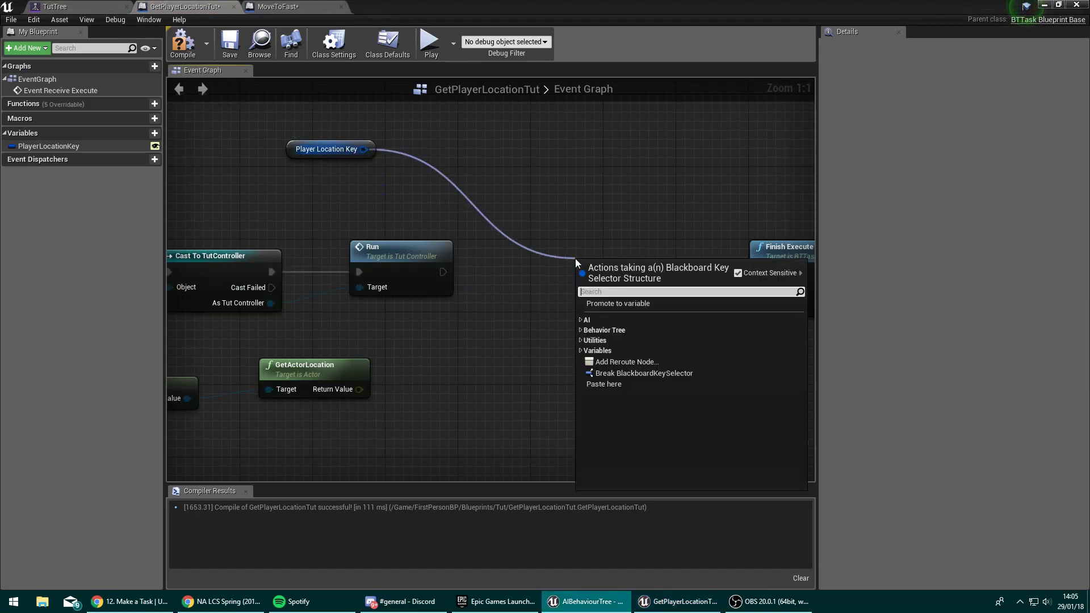
{"action": "type", "text": "set"}
{"action": "scroll", "coordinate": [690, 384], "scroll_direction": "down", "scroll_amount": 3}
{"action": "left_click", "coordinate": [657, 367]}
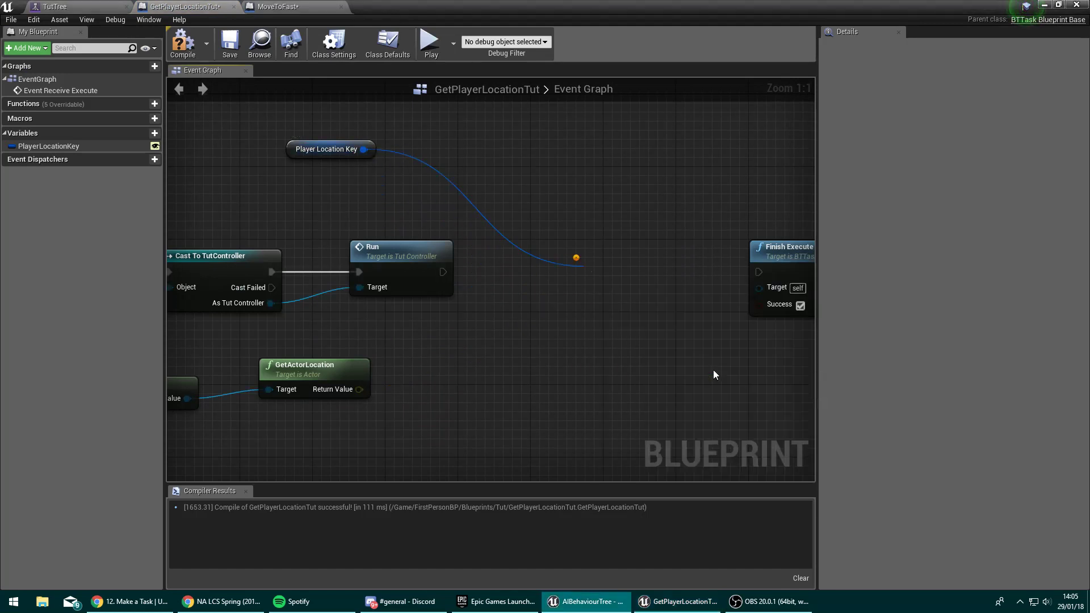
{"action": "right_click_drag", "start_coordinate": [597, 375], "coordinate": [705, 351]}
{"action": "left_click", "coordinate": [442, 343]}
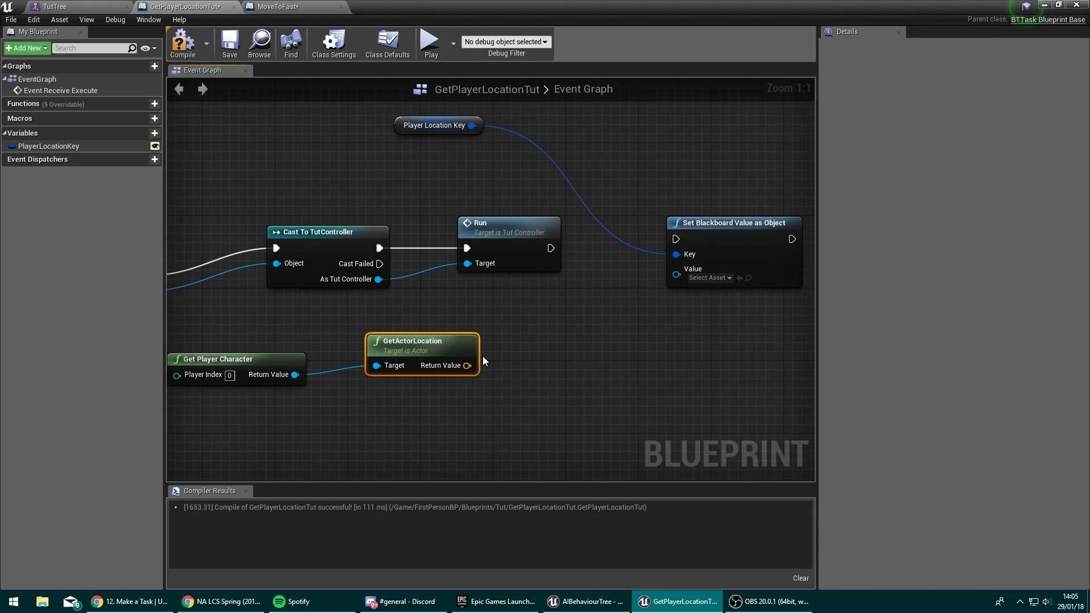
{"action": "key", "text": "Delete"}
Wire Get Player Character, Run and Finish Execute to the object setter, then compile.
{"action": "mouse_move", "coordinate": [260, 360]}
{"action": "left_mouse_down"}
{"action": "mouse_move", "coordinate": [503, 351]}
{"action": "mouse_move", "coordinate": [676, 274]}
{"action": "left_mouse_up"}
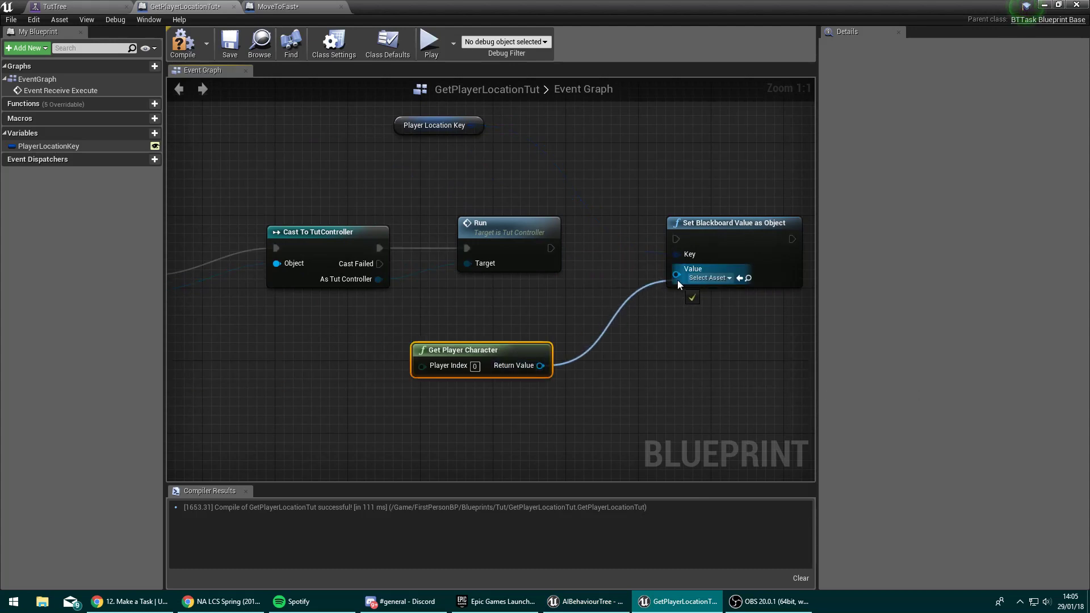
{"action": "right_click_drag", "start_coordinate": [596, 341], "coordinate": [498, 359]}
{"action": "left_click", "coordinate": [452, 264]}
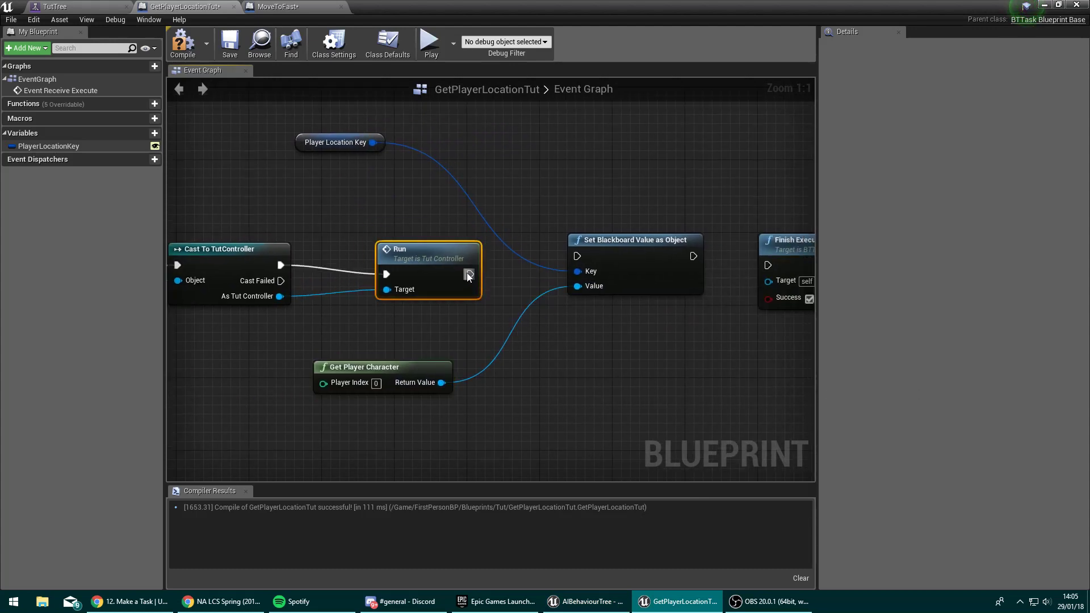
{"action": "left_click_drag", "start_coordinate": [471, 256], "coordinate": [576, 257]}
{"action": "right_click_drag", "start_coordinate": [664, 340], "coordinate": [592, 344]}
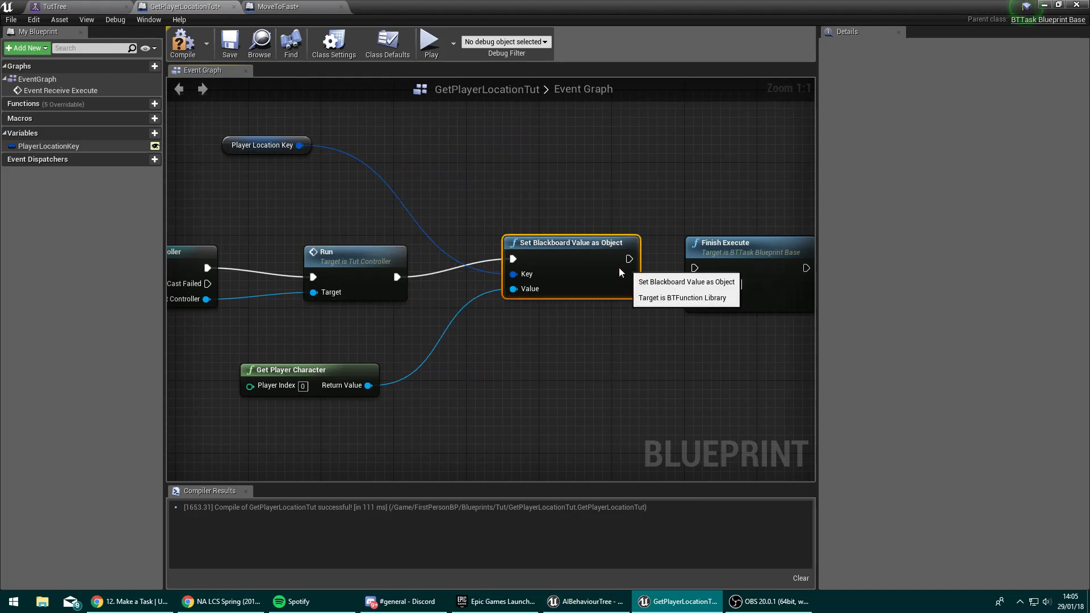
{"action": "left_click", "coordinate": [562, 242]}
{"action": "left_click_drag", "start_coordinate": [621, 258], "coordinate": [694, 267]}
{"action": "left_click", "coordinate": [262, 144]}
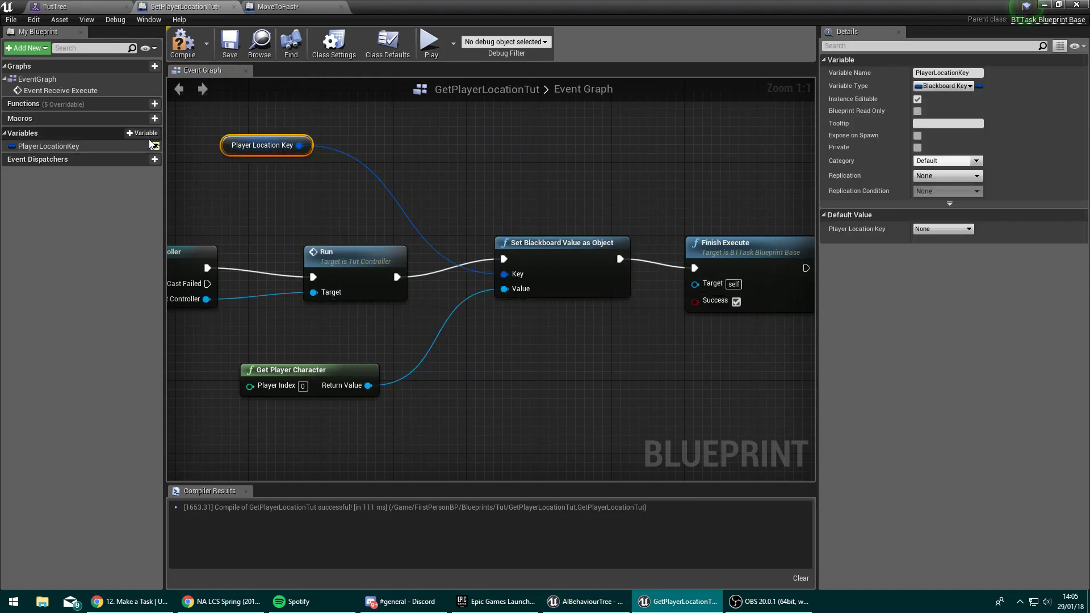
{"action": "left_click", "coordinate": [182, 43]}
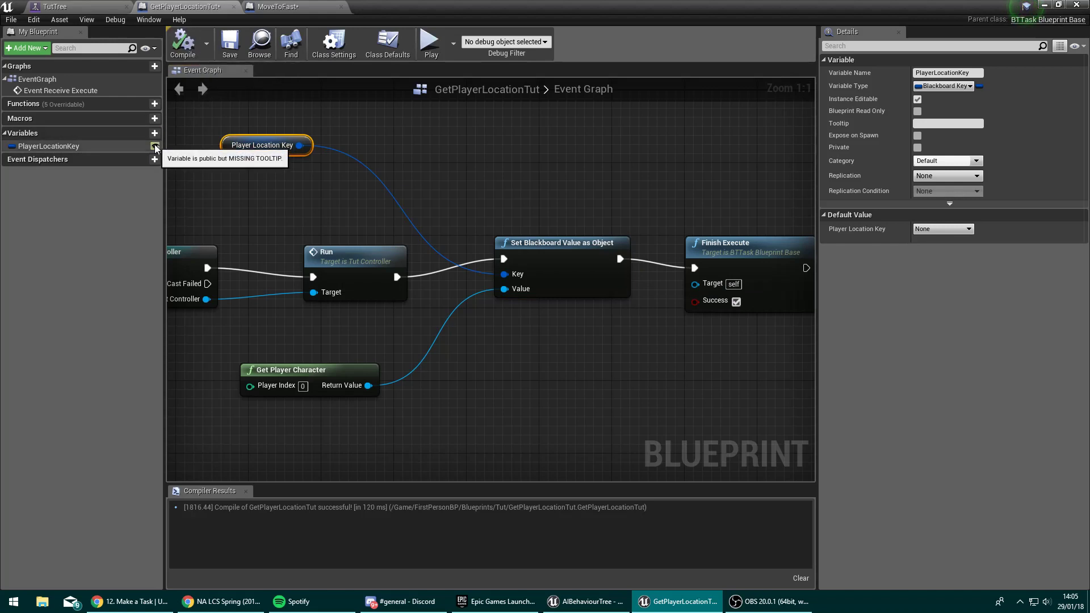
Set GetPlayerLocationTut's Player Location Key to PlayerReference in TutTree and save the tree.
{"action": "left_click", "coordinate": [68, 7]}
{"action": "left_click", "coordinate": [450, 316]}
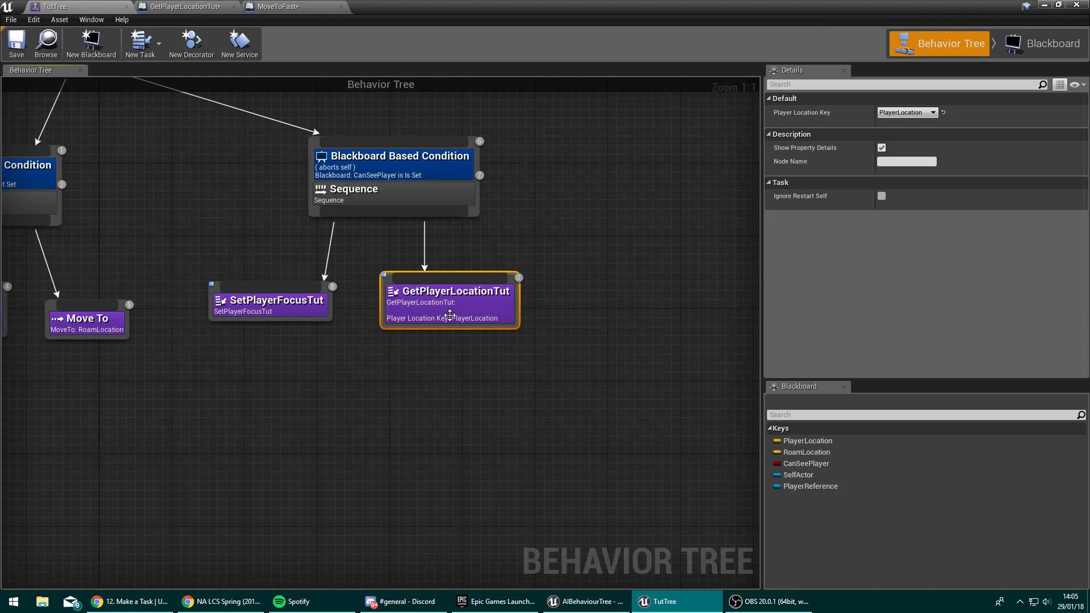
{"action": "left_click", "coordinate": [904, 113]}
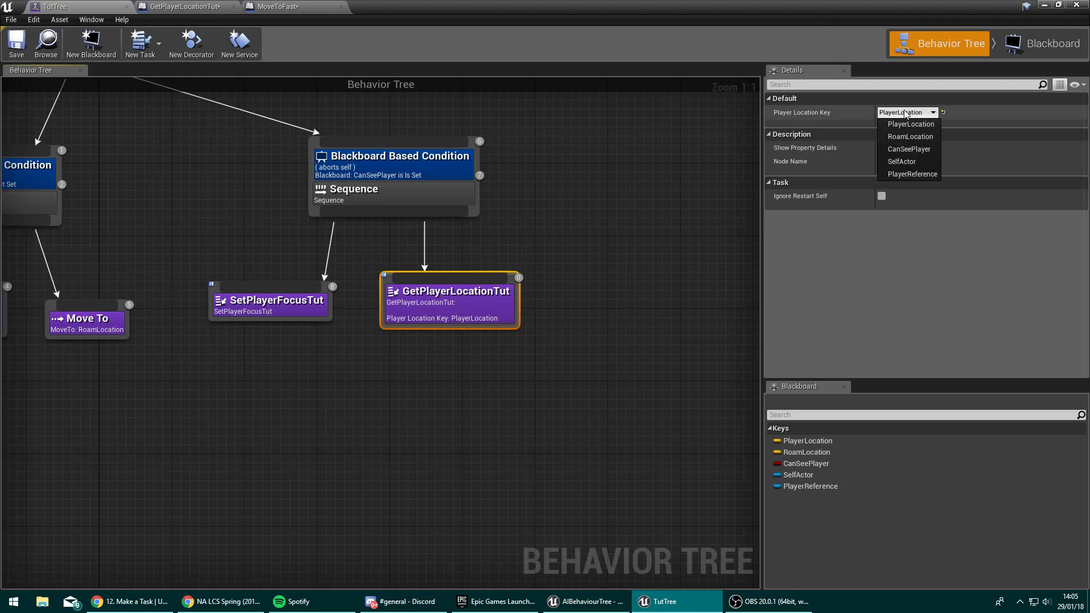
{"action": "left_click", "coordinate": [911, 174]}
{"action": "left_click", "coordinate": [18, 43]}
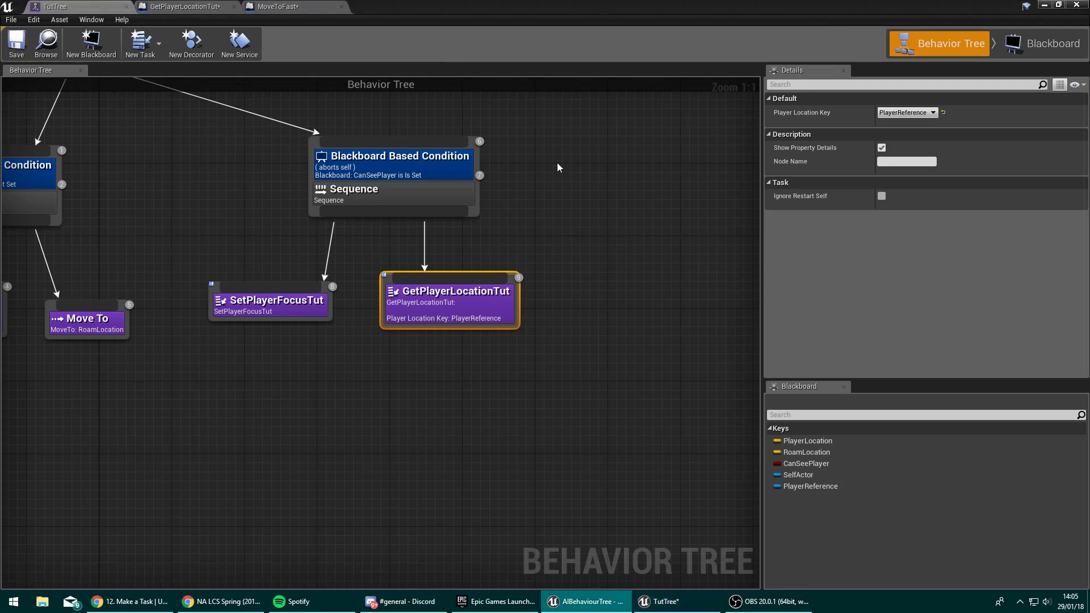
Add an instance-editable Blackboard Key variable named BBkeyPlayerRef to MoveToFast, then compile.
{"action": "left_click", "coordinate": [277, 7]}
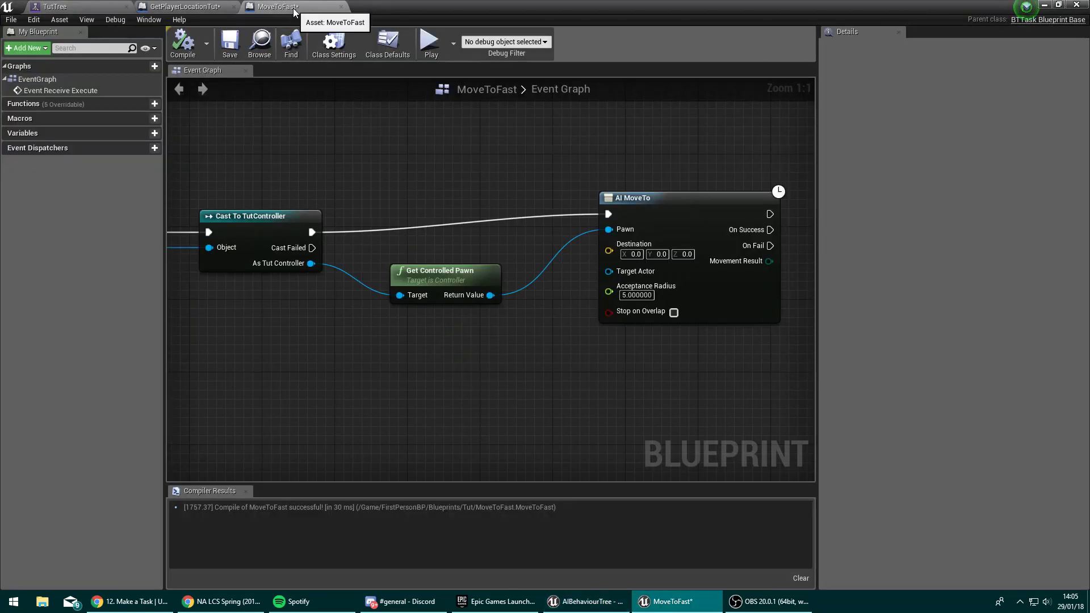
{"action": "right_click_drag", "start_coordinate": [470, 237], "coordinate": [546, 196]}
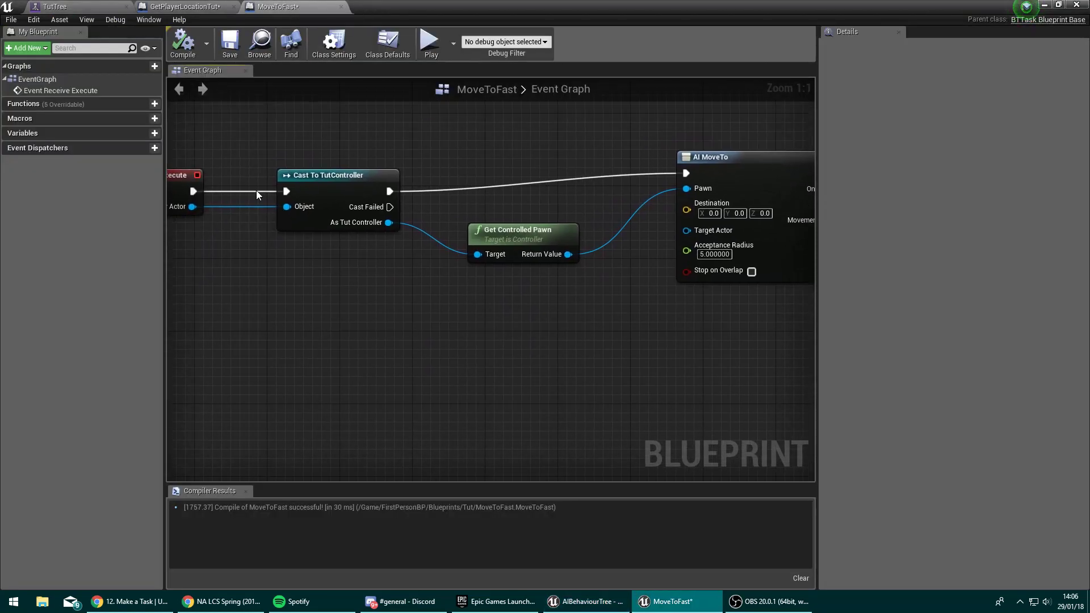
{"action": "left_click", "coordinate": [154, 133]}
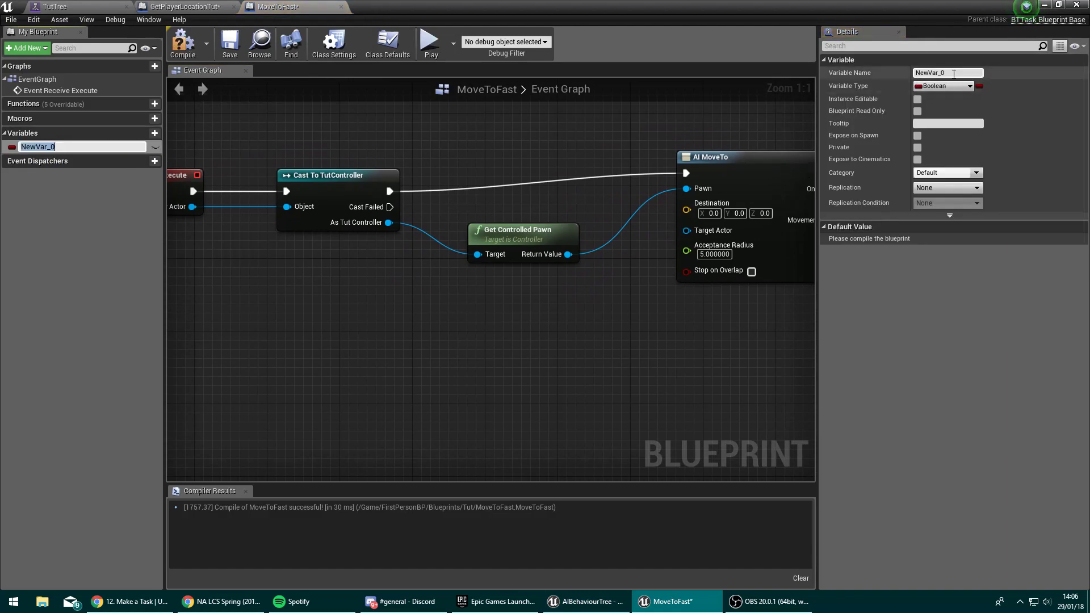
{"action": "left_click_drag", "start_coordinate": [954, 73], "coordinate": [913, 71]}
{"action": "type", "text": "BBkeyPlayerRef"}
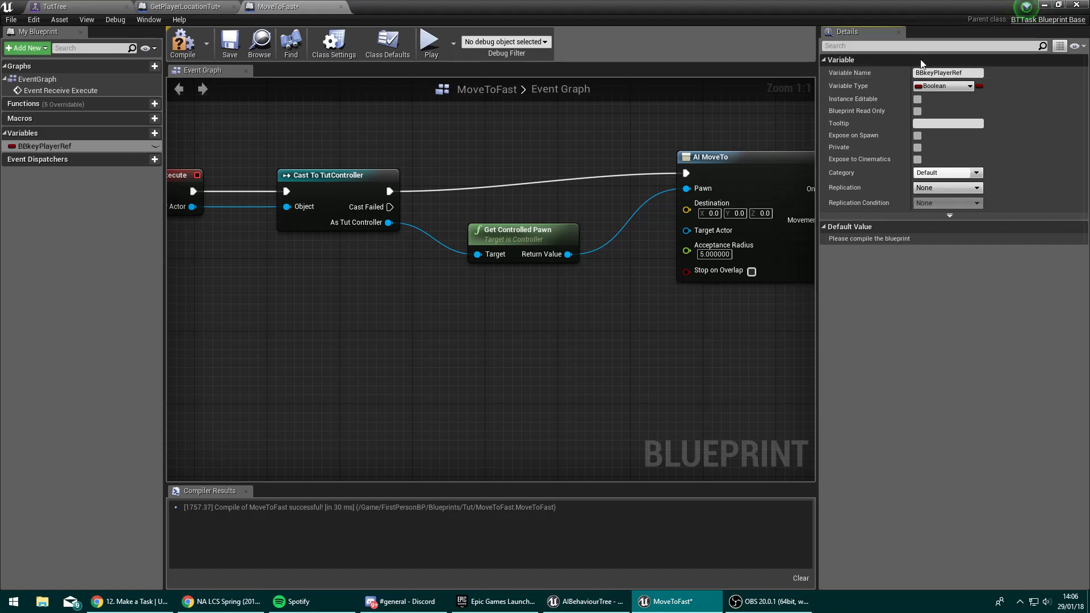
{"action": "left_click", "coordinate": [943, 87]}
{"action": "type", "text": "b"}
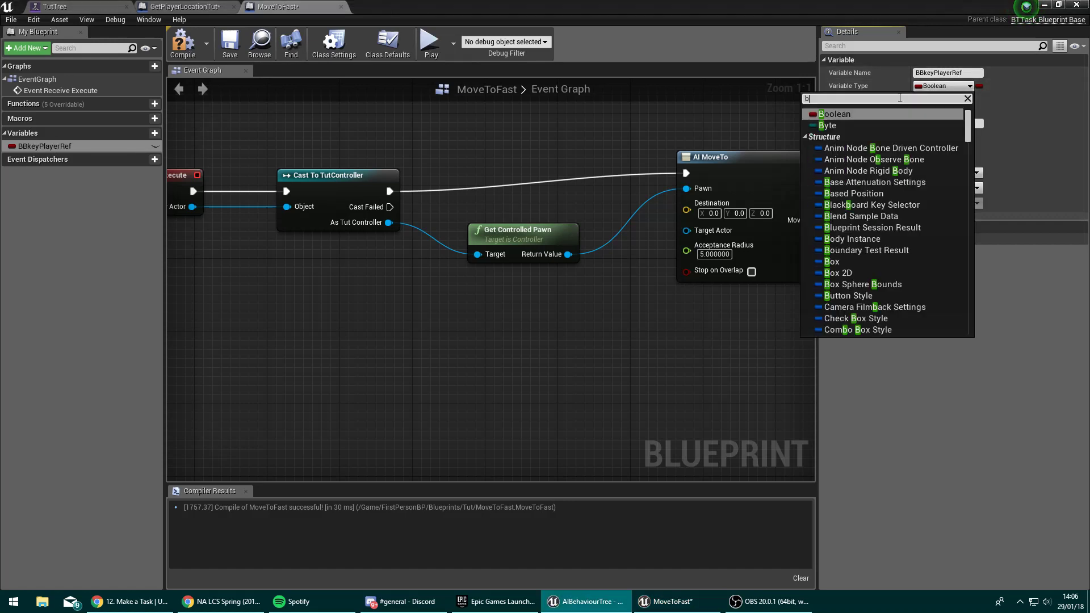
{"action": "type", "text": "lackb"}
{"action": "key", "text": "Return"}
{"action": "left_click", "coordinate": [917, 99]}
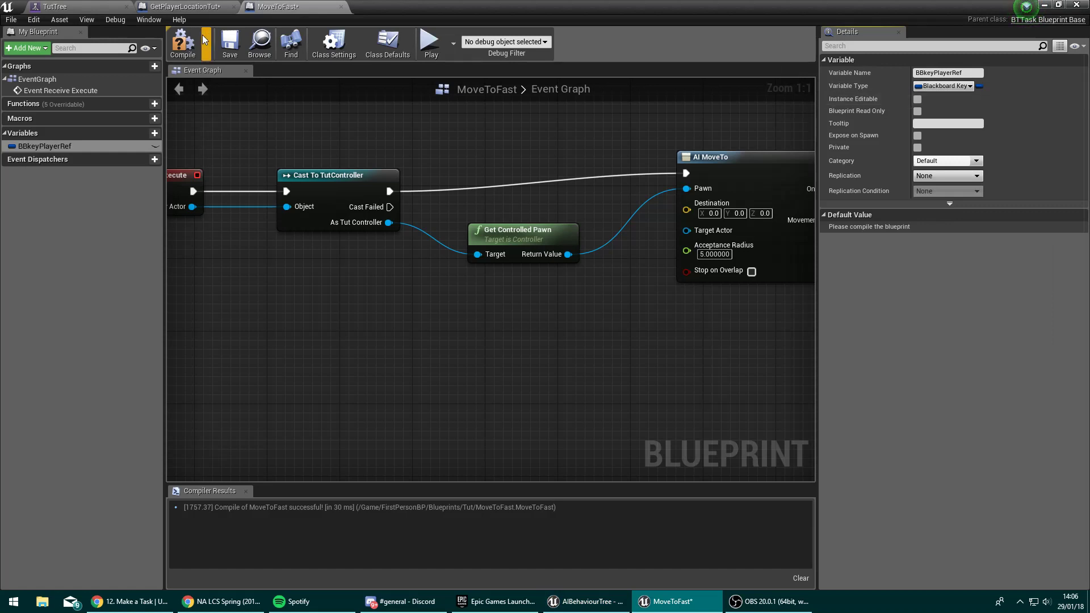
{"action": "left_click", "coordinate": [182, 43]}
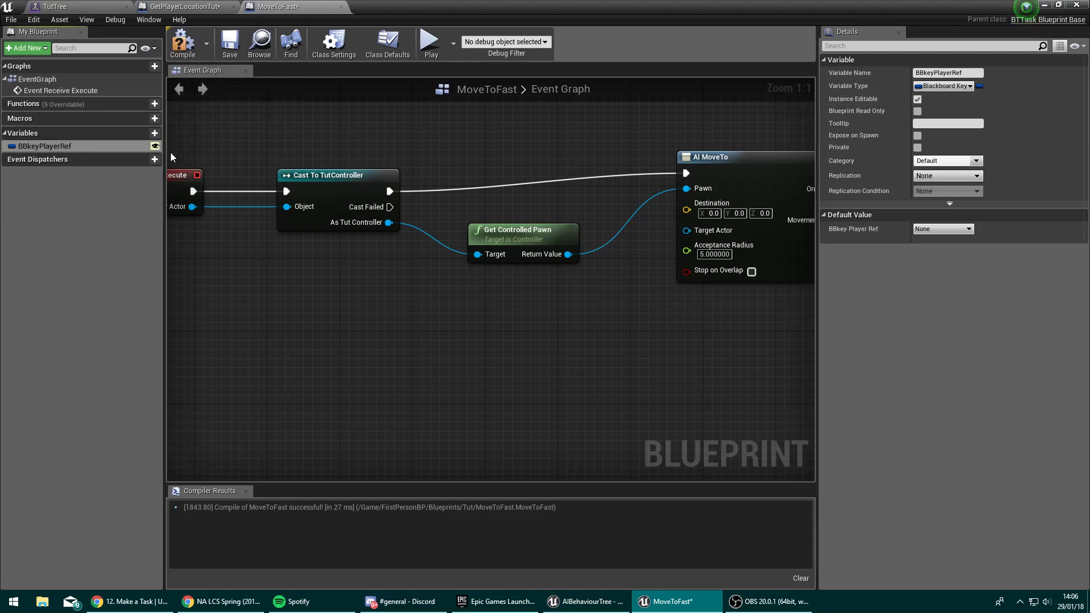
Place a BBkeyPlayerRef getter in the graph, discarding a mistaken Get Blackboard Value as Object node.
{"action": "left_click", "coordinate": [189, 41]}
{"action": "mouse_move", "coordinate": [43, 146]}
{"action": "left_mouse_down"}
{"action": "mouse_move", "coordinate": [371, 327]}
{"action": "mouse_move", "coordinate": [494, 332]}
{"action": "left_mouse_up"}
{"action": "left_click", "coordinate": [370, 332]}
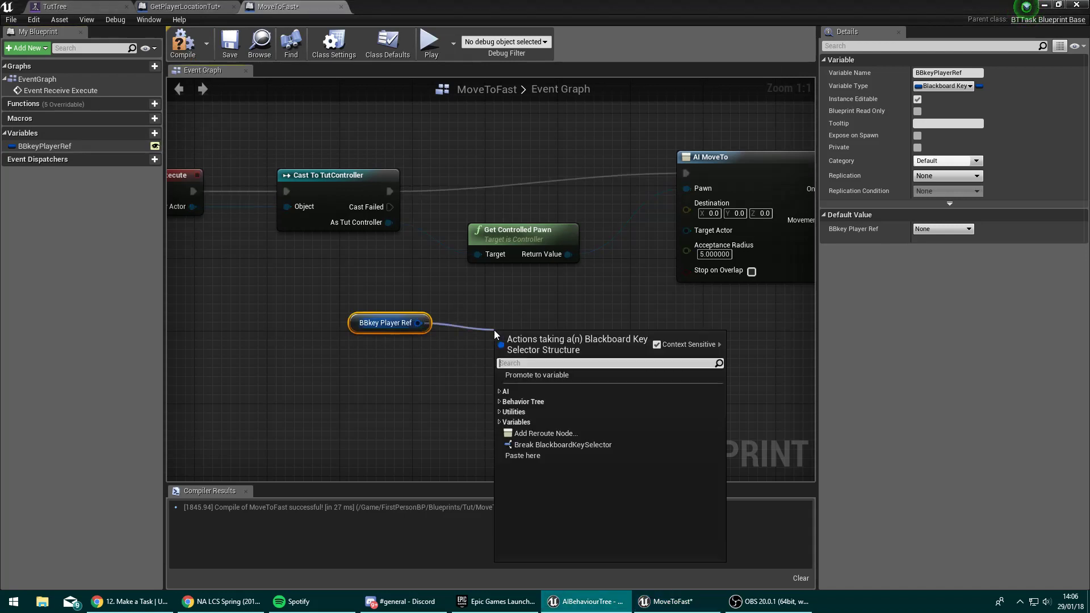
{"action": "type", "text": "get"}
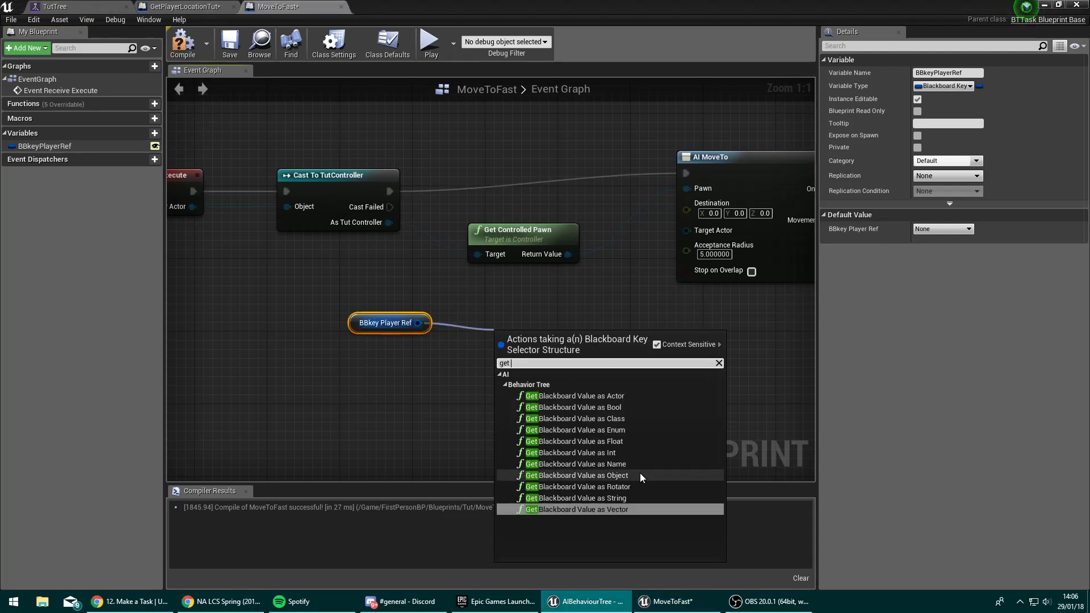
{"action": "left_click", "coordinate": [614, 476]}
{"action": "mouse_move", "coordinate": [597, 330]}
{"action": "left_mouse_down"}
{"action": "mouse_move", "coordinate": [554, 332]}
{"action": "mouse_move", "coordinate": [688, 231]}
{"action": "left_mouse_up"}
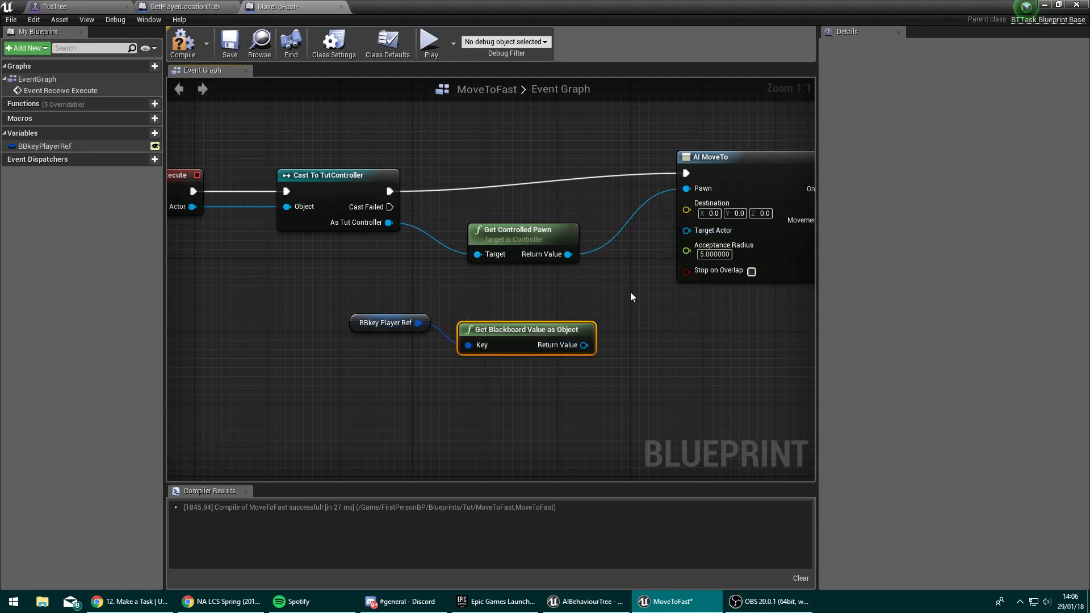
{"action": "key", "text": "Delete"}
Route BBkeyPlayerRef through Get Blackboard Value as Actor into AI MoveTo's Target Actor.
{"action": "left_click_drag", "start_coordinate": [418, 323], "coordinate": [474, 333]}
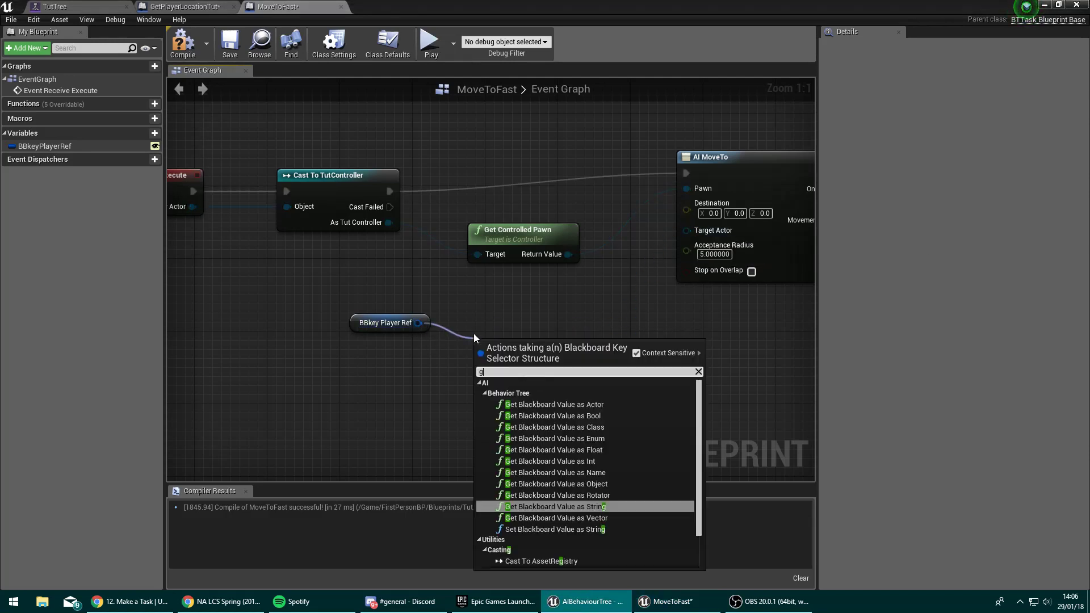
{"action": "type", "text": "get b"}
{"action": "left_click", "coordinate": [563, 404]}
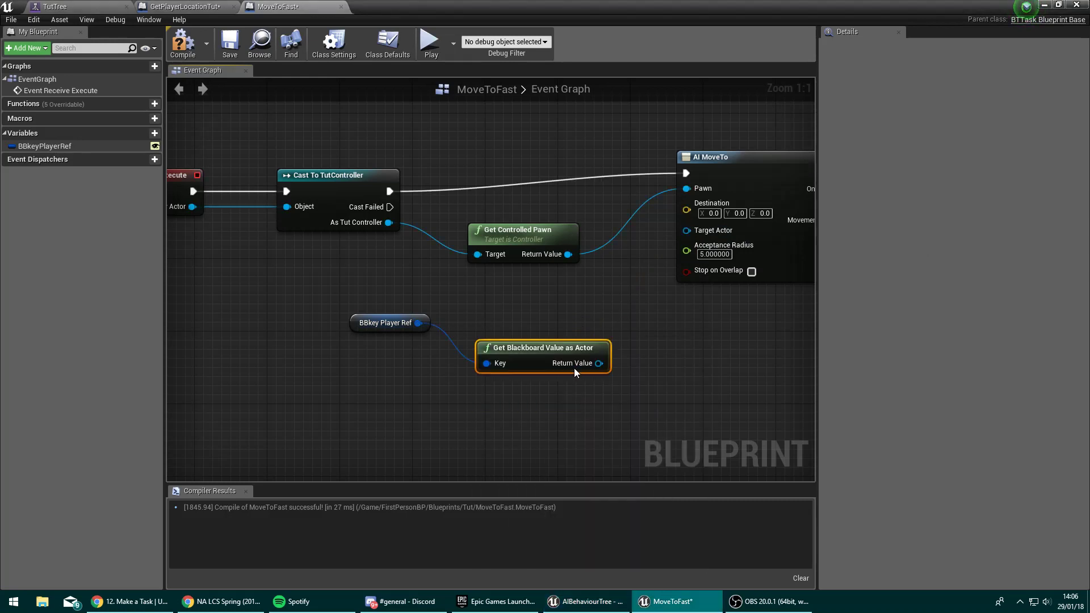
{"action": "left_click_drag", "start_coordinate": [599, 363], "coordinate": [687, 230]}
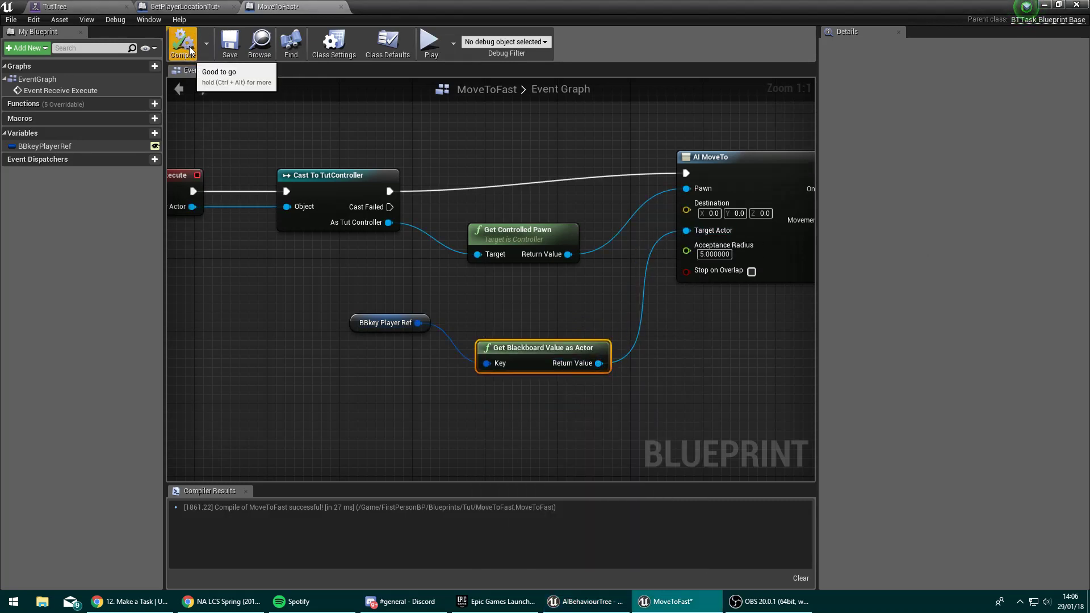
{"action": "right_click_drag", "start_coordinate": [393, 317], "coordinate": [376, 314]}
{"action": "left_click_drag", "start_coordinate": [304, 295], "coordinate": [406, 358]}
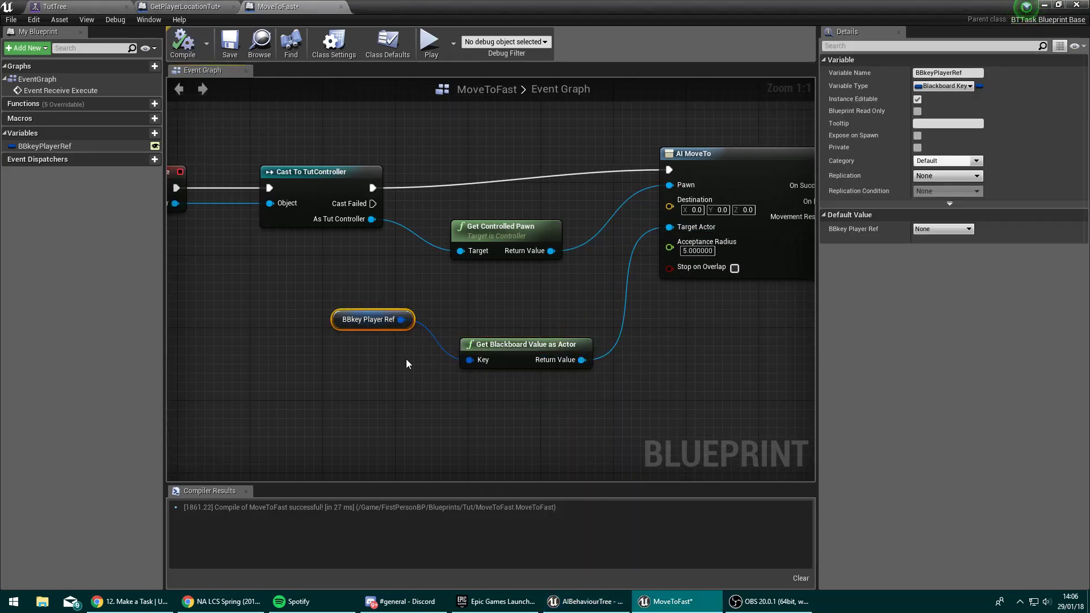
{"action": "left_click", "coordinate": [313, 251]}
{"action": "left_click_drag", "start_coordinate": [313, 250], "coordinate": [604, 373]}
{"action": "left_click", "coordinate": [301, 294]}
{"action": "left_click_drag", "start_coordinate": [300, 293], "coordinate": [568, 393]}
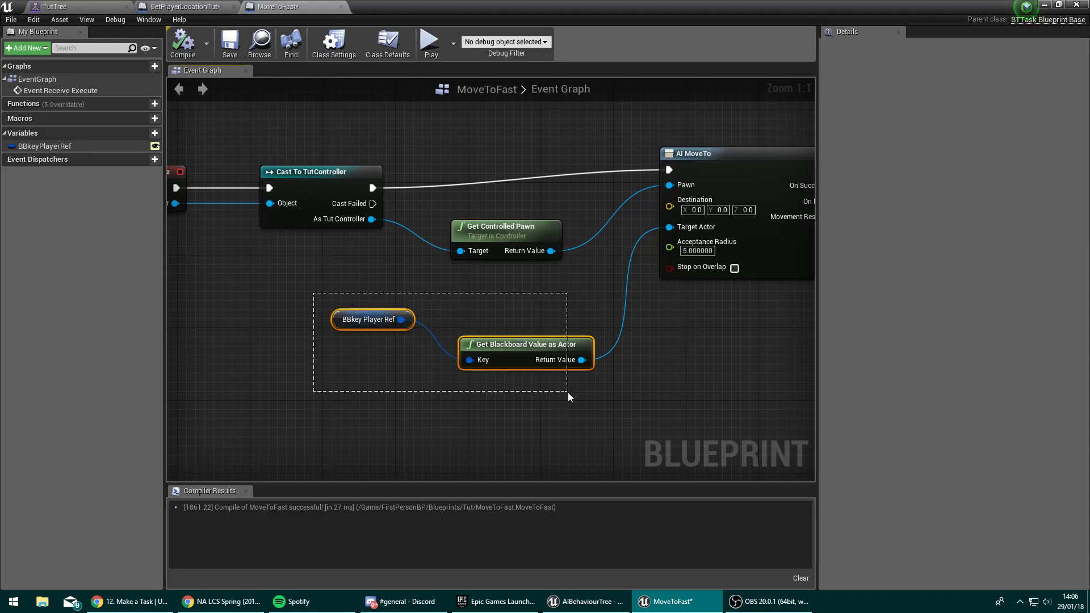
{"action": "left_click", "coordinate": [568, 414]}
{"action": "right_click_drag", "start_coordinate": [569, 411], "coordinate": [515, 442]}
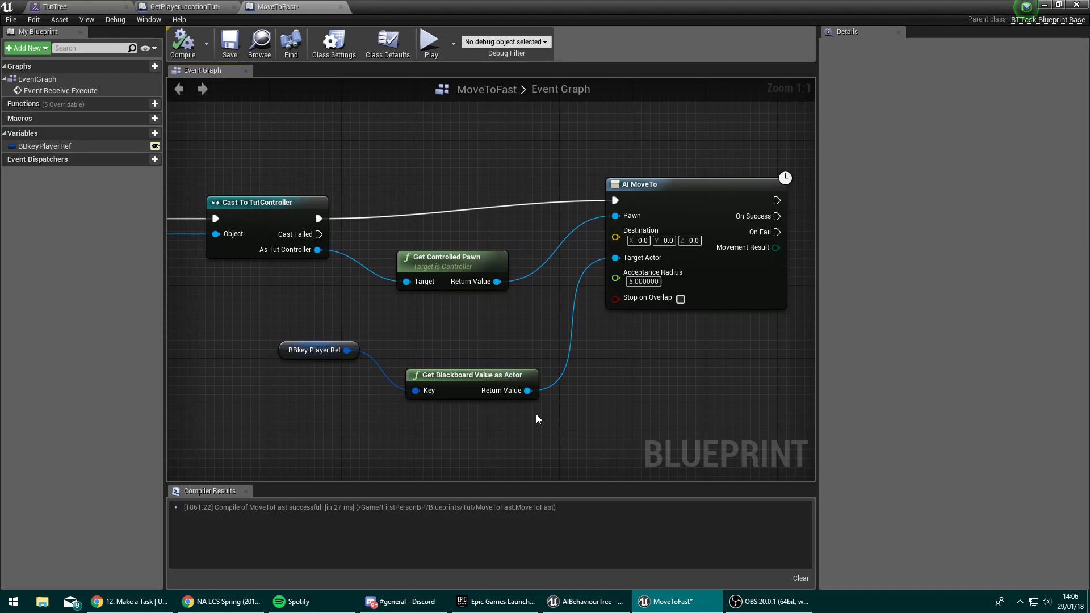
Set the AI MoveTo Acceptance Radius to 50.
{"action": "left_click", "coordinate": [643, 282]}
{"action": "type", "text": "50"}
{"action": "key", "text": "Return"}
{"action": "right_click_drag", "start_coordinate": [630, 345], "coordinate": [313, 359]}
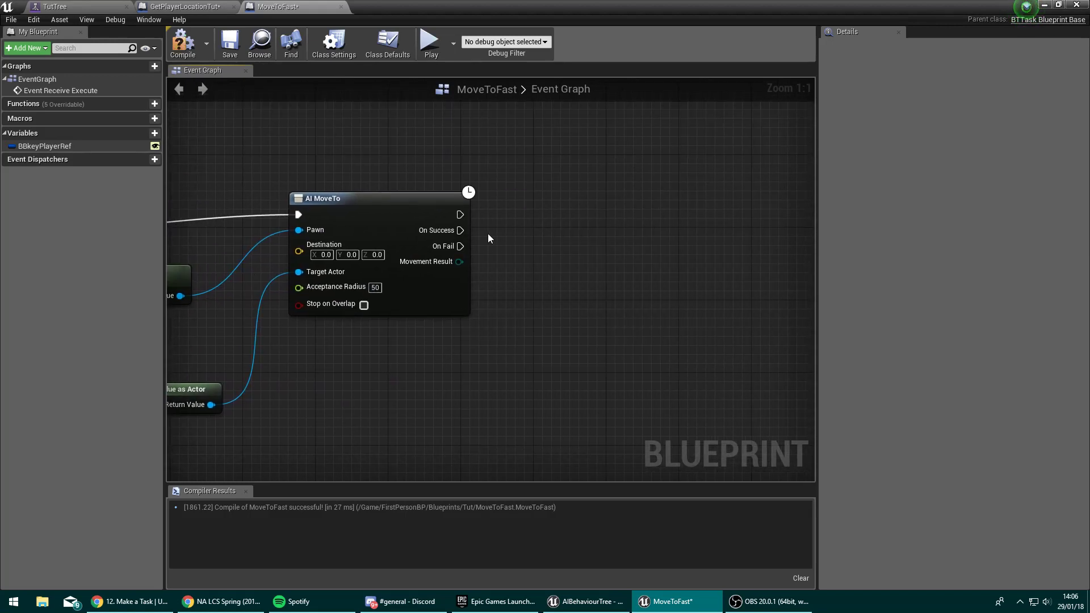
Call Finish Execute with Success on a successful move, compile, and return to TutTree.
{"action": "left_click_drag", "start_coordinate": [461, 230], "coordinate": [550, 246]}
{"action": "type", "text": "fini"}
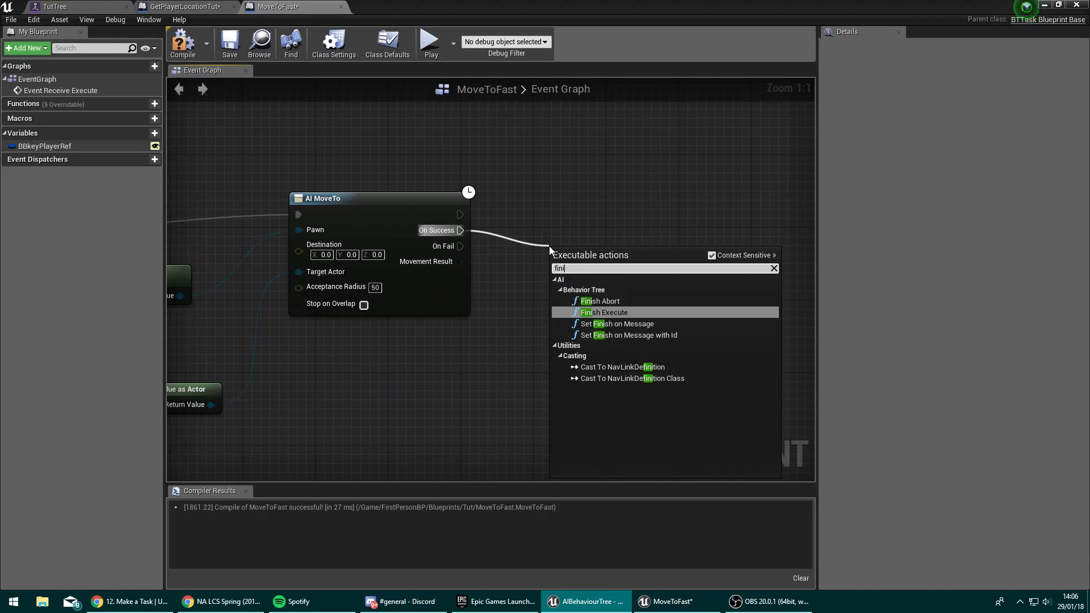
{"action": "key", "text": "Return"}
{"action": "left_click", "coordinate": [603, 310]}
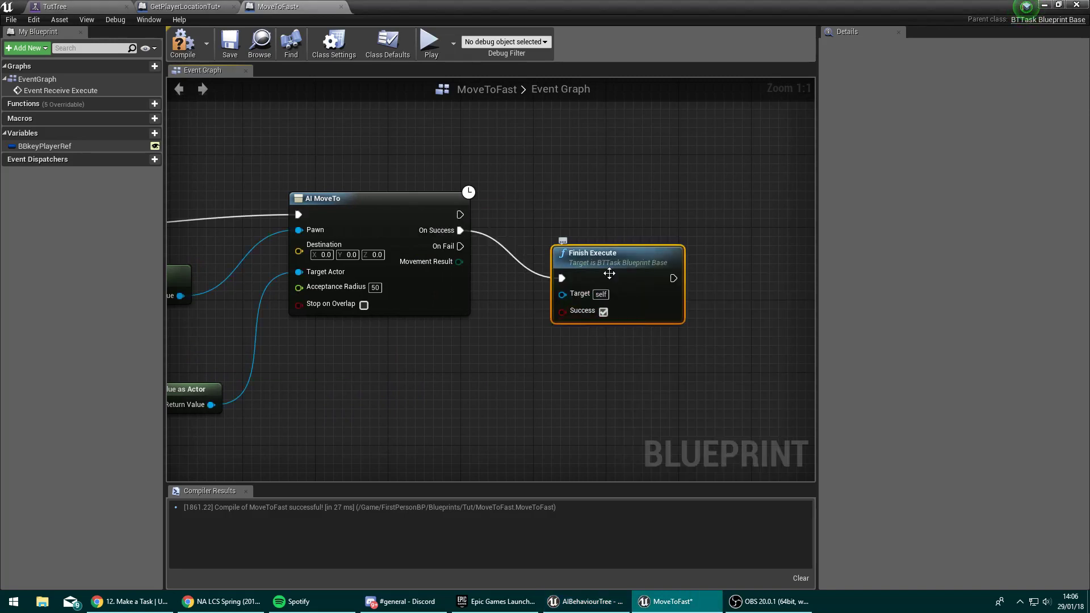
{"action": "left_click_drag", "start_coordinate": [610, 272], "coordinate": [600, 253]}
{"action": "left_click", "coordinate": [183, 43]}
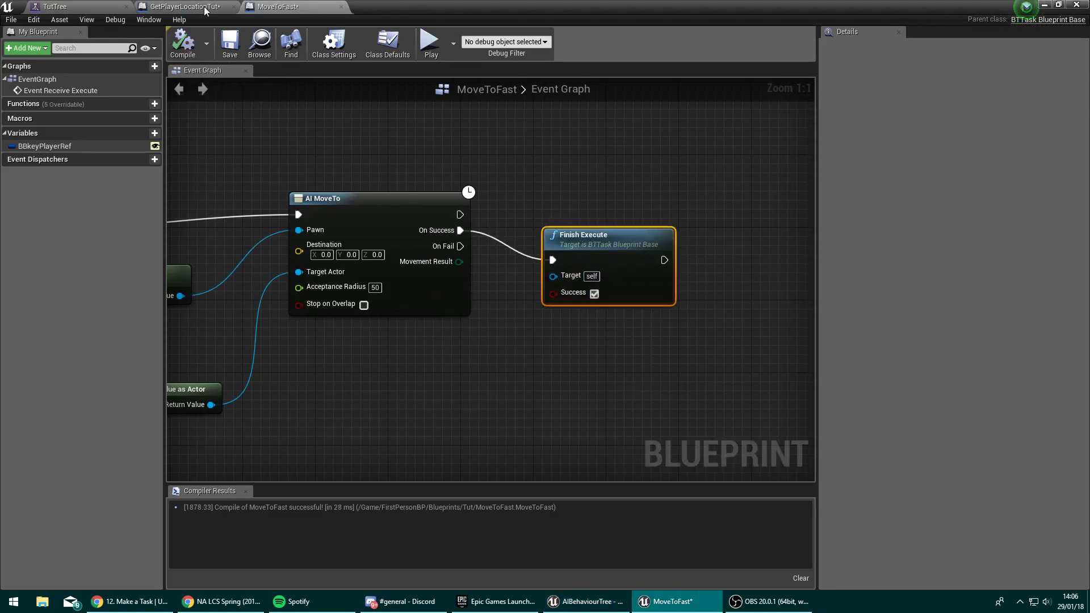
{"action": "scroll", "coordinate": [491, 213], "scroll_direction": "down", "scroll_amount": 1}
{"action": "scroll", "coordinate": [490, 188], "scroll_direction": "down", "scroll_amount": 1}
{"action": "scroll", "coordinate": [490, 171], "scroll_direction": "down", "scroll_amount": 1}
{"action": "scroll", "coordinate": [490, 163], "scroll_direction": "down", "scroll_amount": 1}
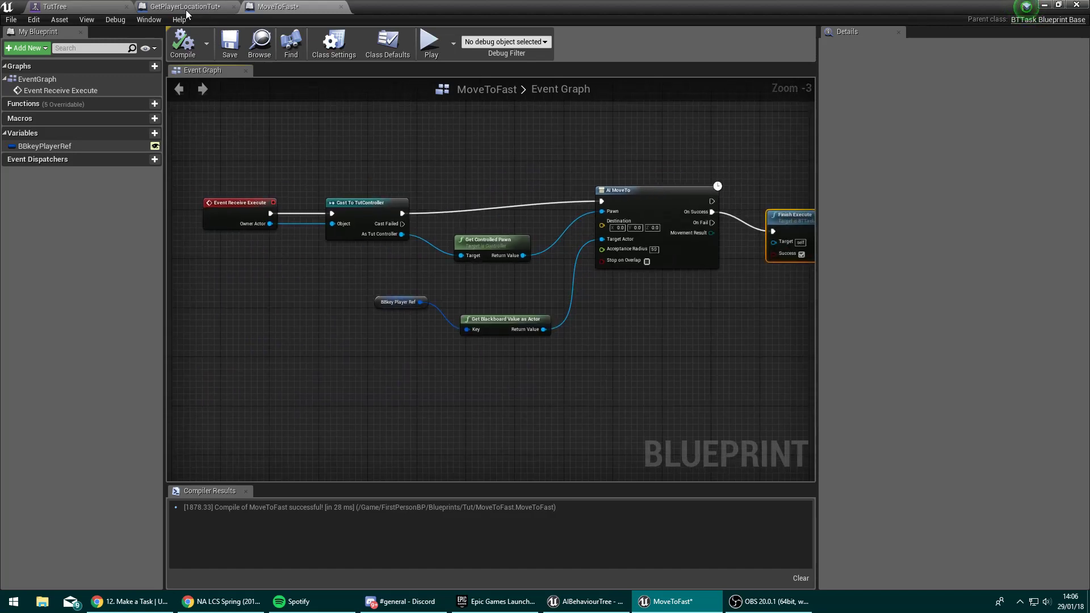
{"action": "left_click", "coordinate": [186, 7]}
{"action": "left_click", "coordinate": [54, 7]}
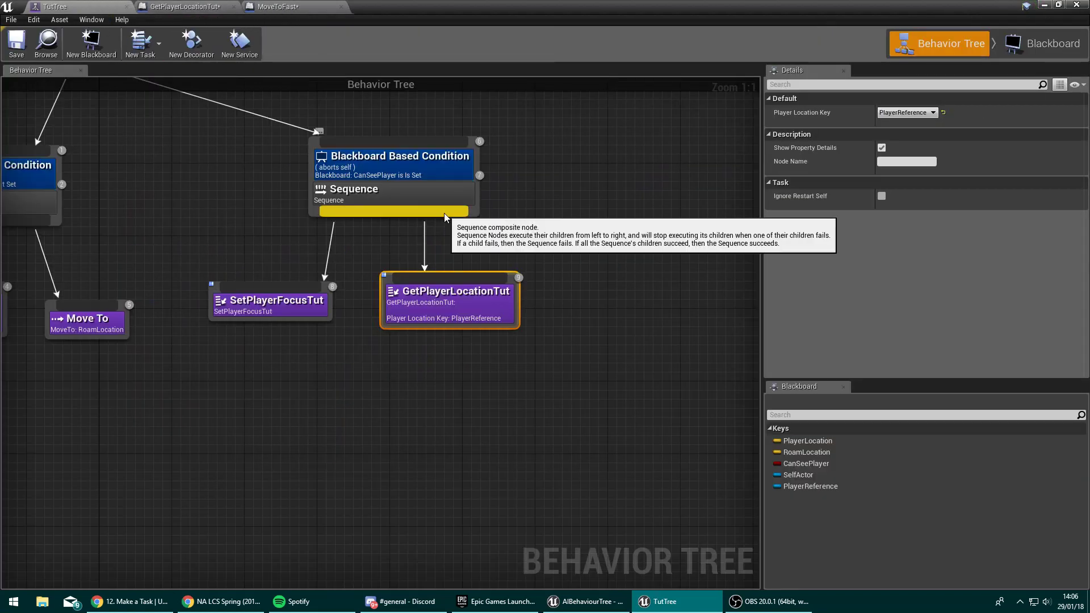
Add a Move to Fast task under the Sequence with BBkey Player Ref set to PlayerReference.
{"action": "left_click_drag", "start_coordinate": [424, 213], "coordinate": [620, 272]}
{"action": "left_click", "coordinate": [628, 301]}
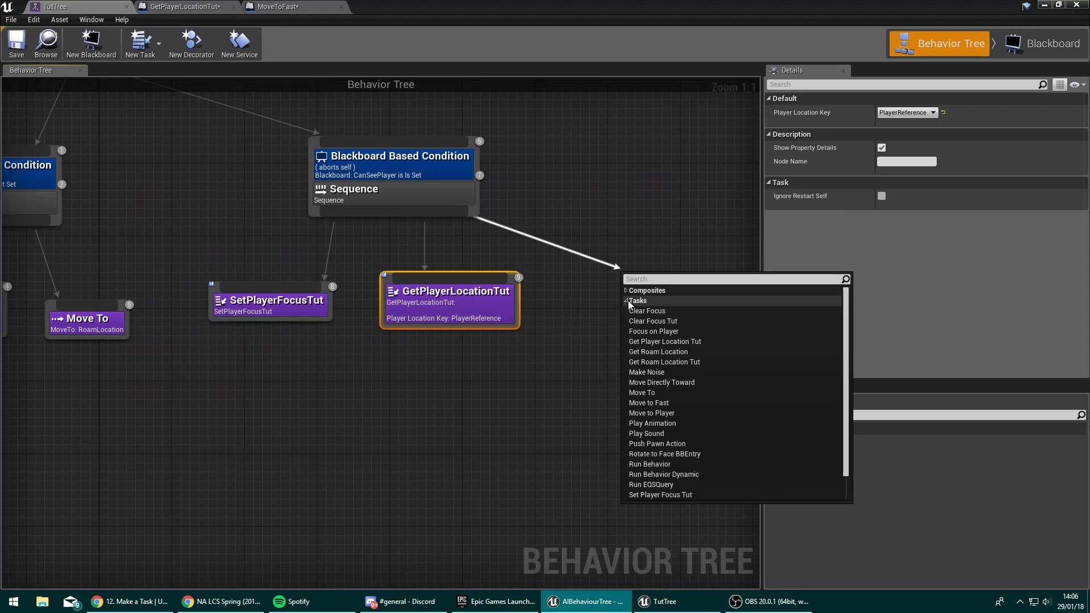
{"action": "left_click", "coordinate": [672, 402]}
{"action": "left_click_drag", "start_coordinate": [656, 286], "coordinate": [622, 293]}
{"action": "left_click", "coordinate": [900, 112]}
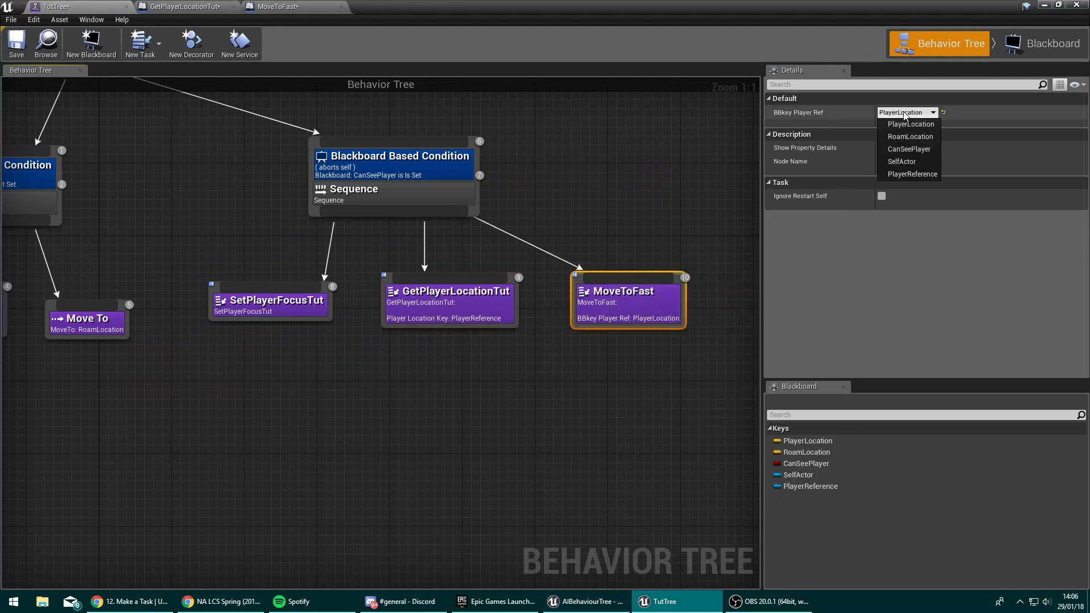
{"action": "left_click", "coordinate": [935, 175]}
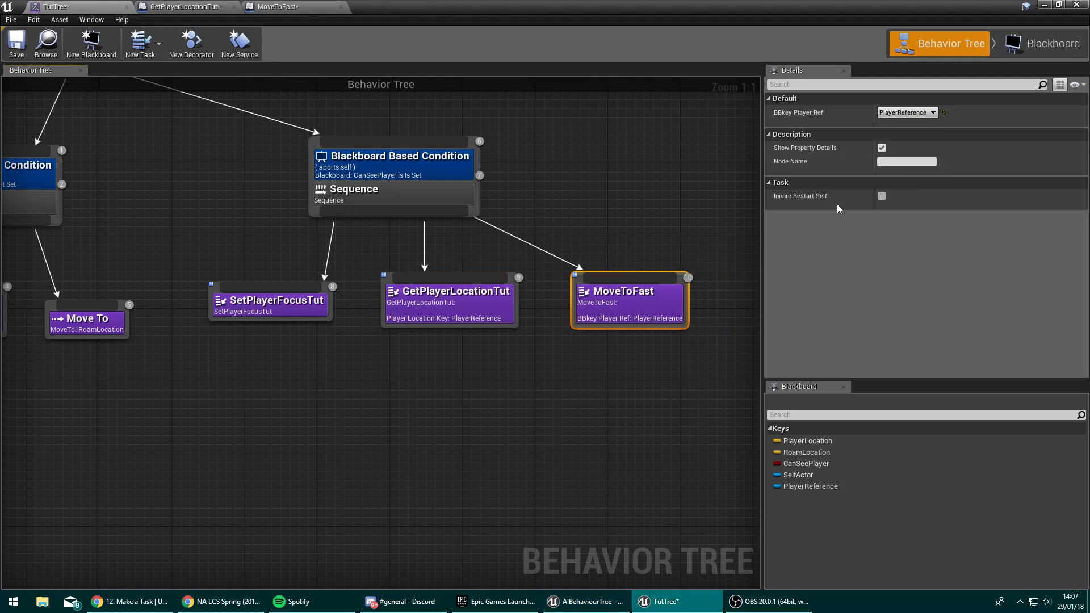
{"action": "left_click", "coordinate": [680, 196]}
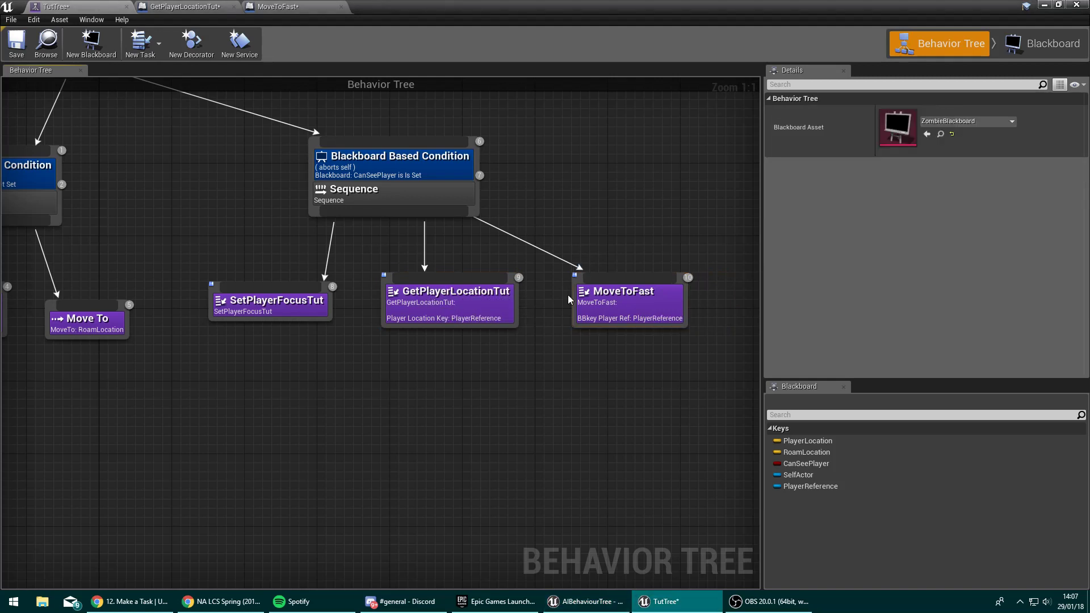
Save TutTree and playtest the level to watch the zombie chase.
{"action": "left_click", "coordinate": [16, 42]}
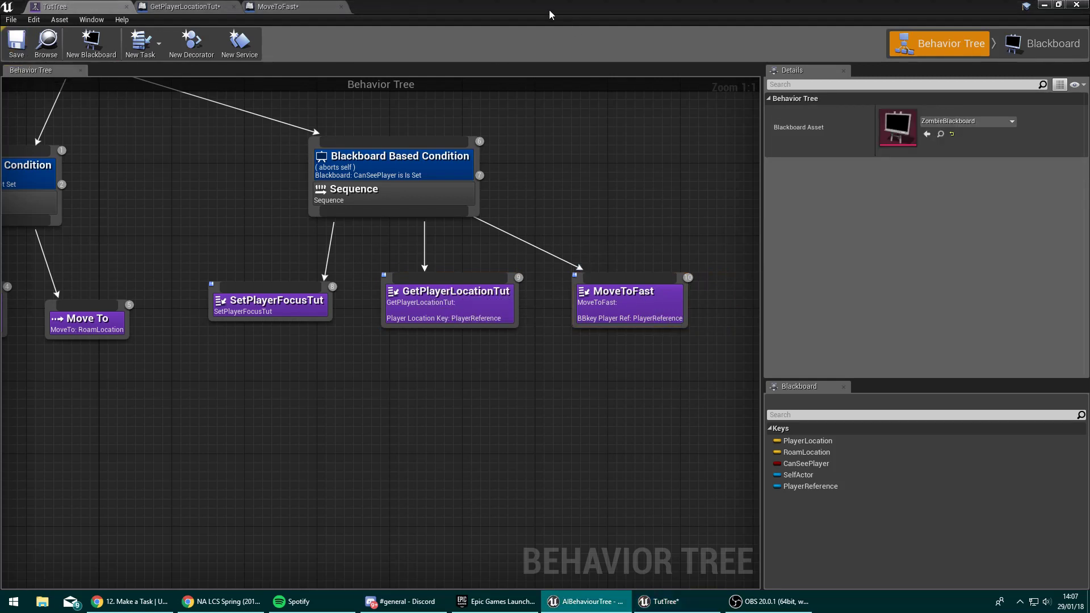
{"action": "left_click", "coordinate": [587, 601]}
{"action": "key", "text": "alt+p"}
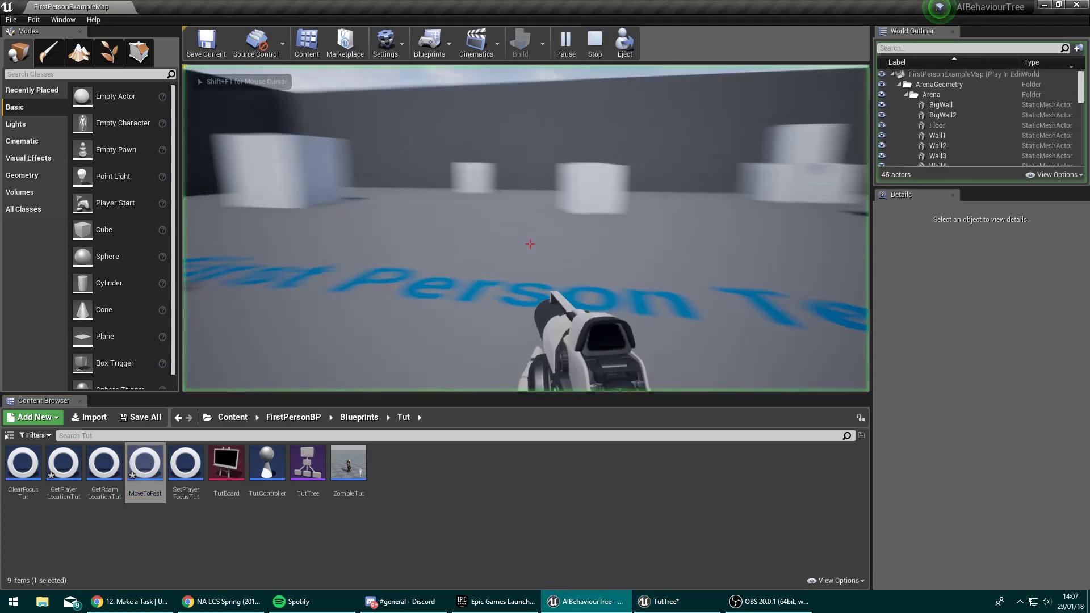
{"action": "left_click_drag", "start_coordinate": [530, 244], "coordinate": [531, 244]}
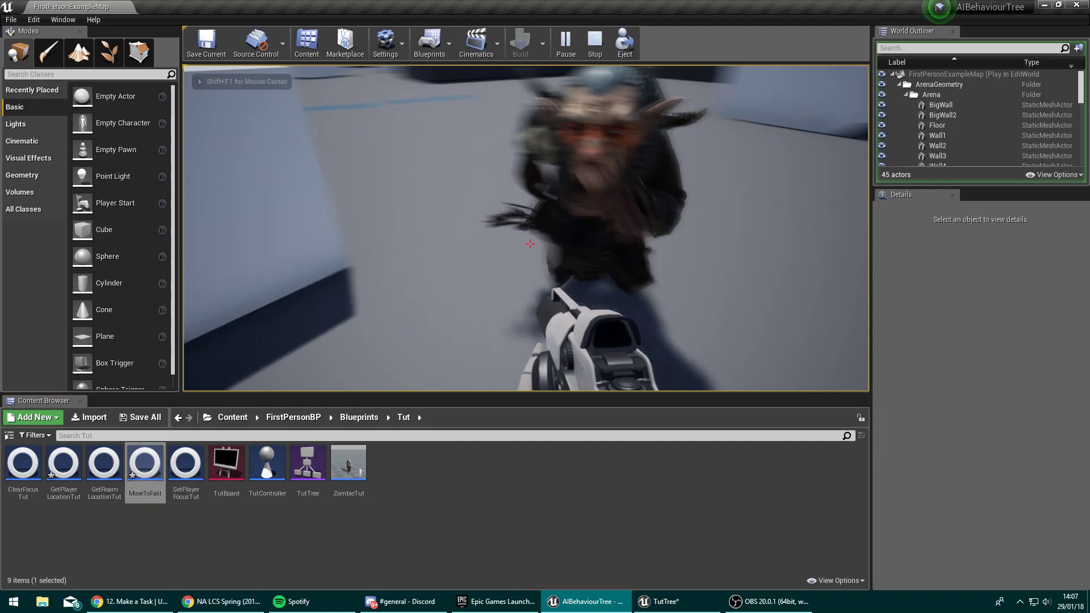
{"action": "key", "text": "Escape"}
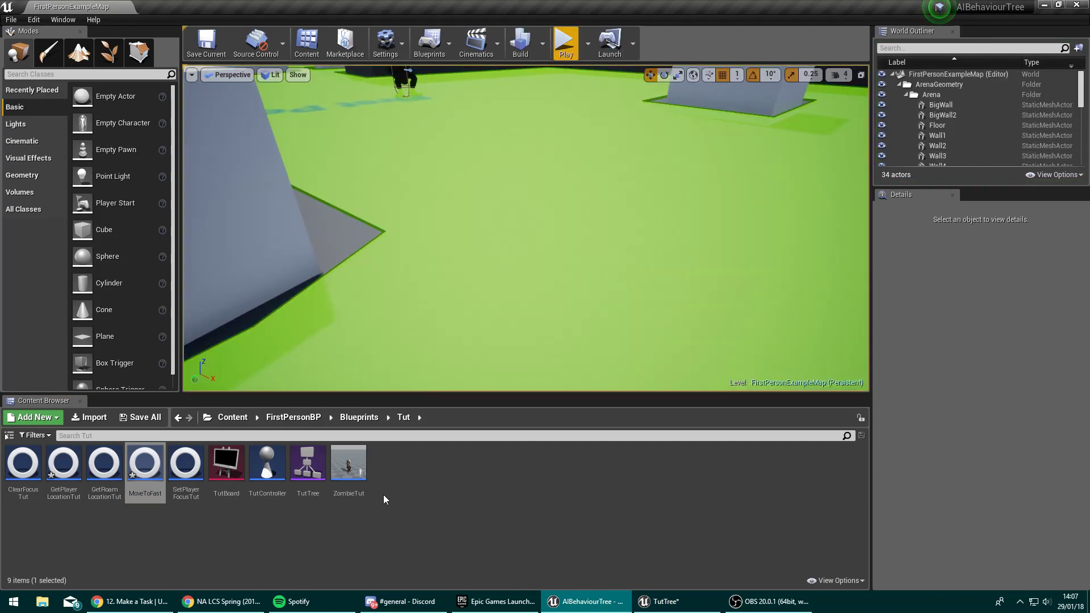
Change the ZombieTut Run node's Max Walk Speed from 600 to 500 and compile.
{"action": "double_click", "coordinate": [267, 464]}
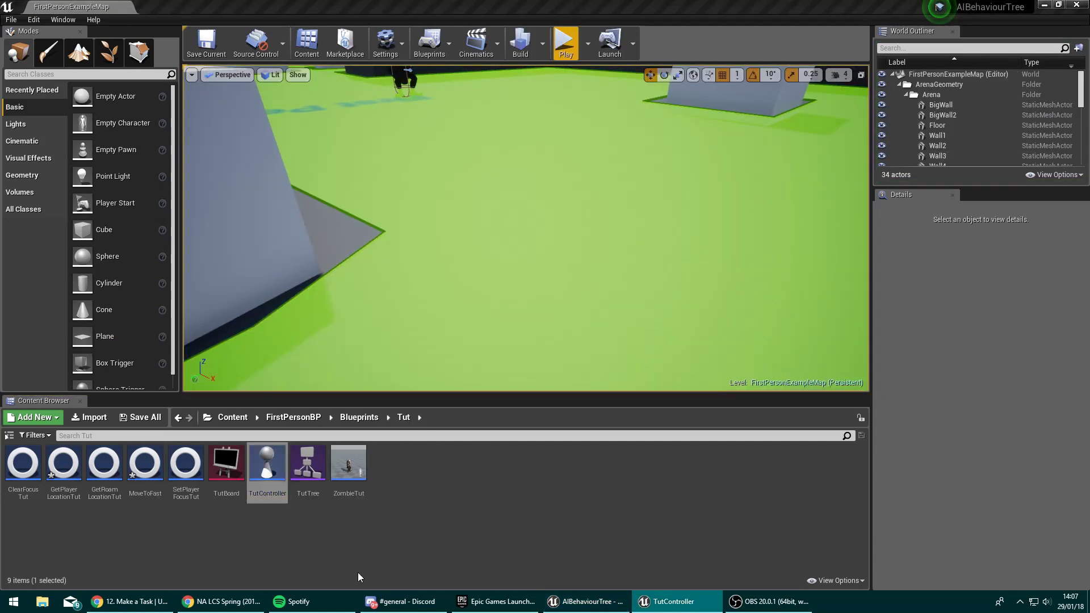
{"action": "double_click", "coordinate": [348, 464]}
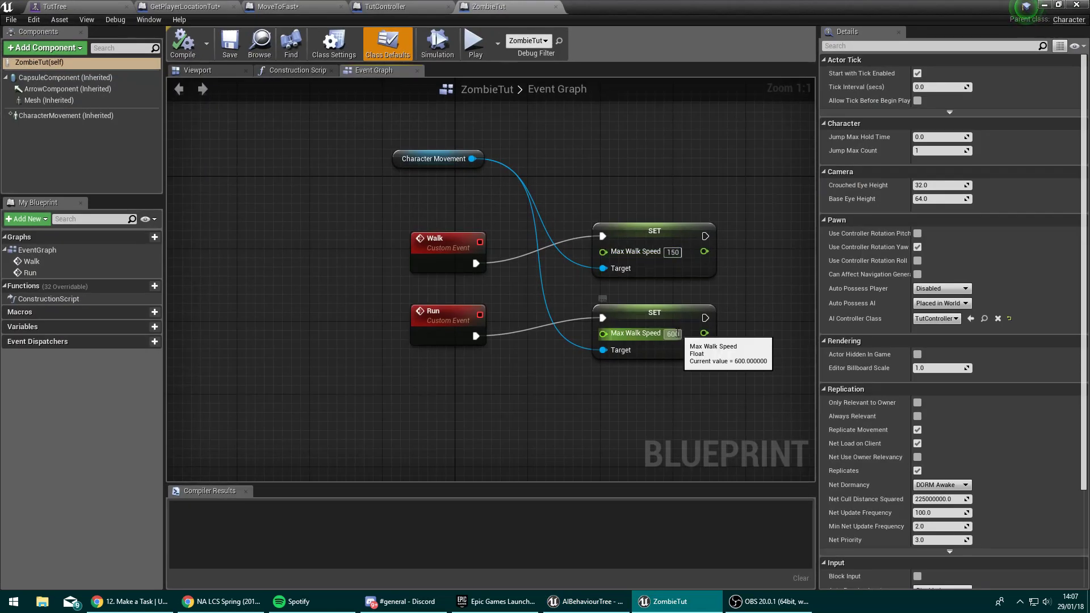
{"action": "left_click", "coordinate": [673, 333]}
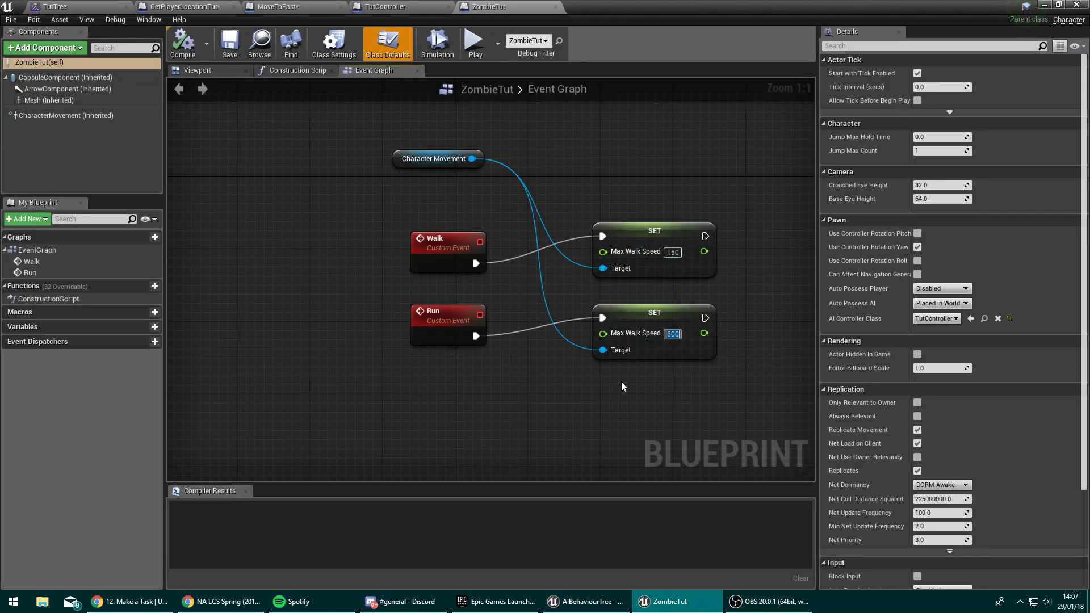
{"action": "type", "text": "500"}
{"action": "key", "text": "Return"}
{"action": "left_click", "coordinate": [182, 44]}
{"action": "left_click", "coordinate": [1041, 5]}
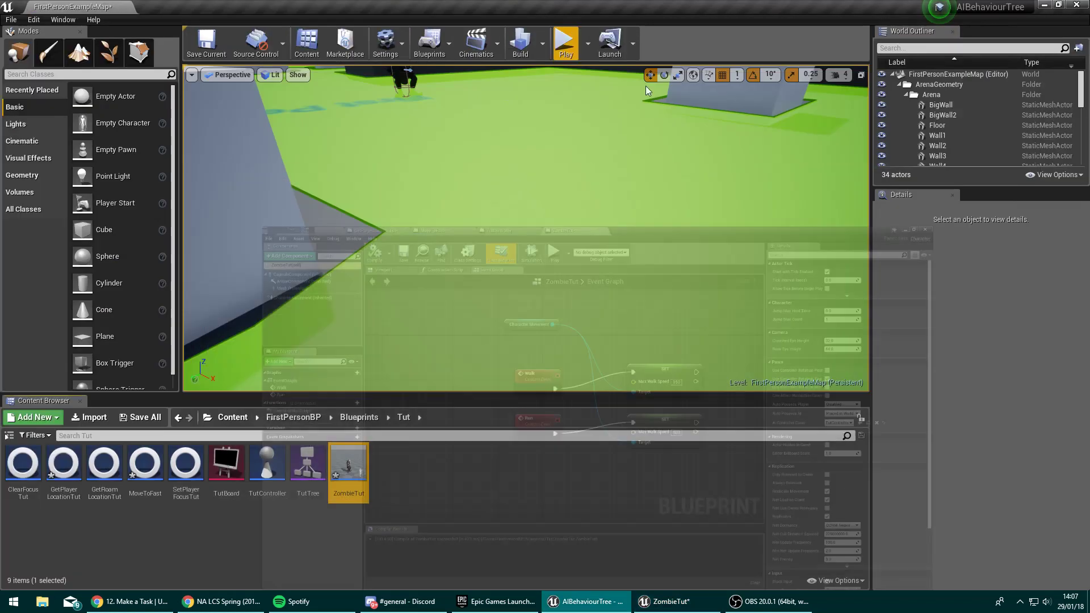
Play the level to see the zombie charge at its reduced 500 speed.
{"action": "left_click", "coordinate": [571, 42]}
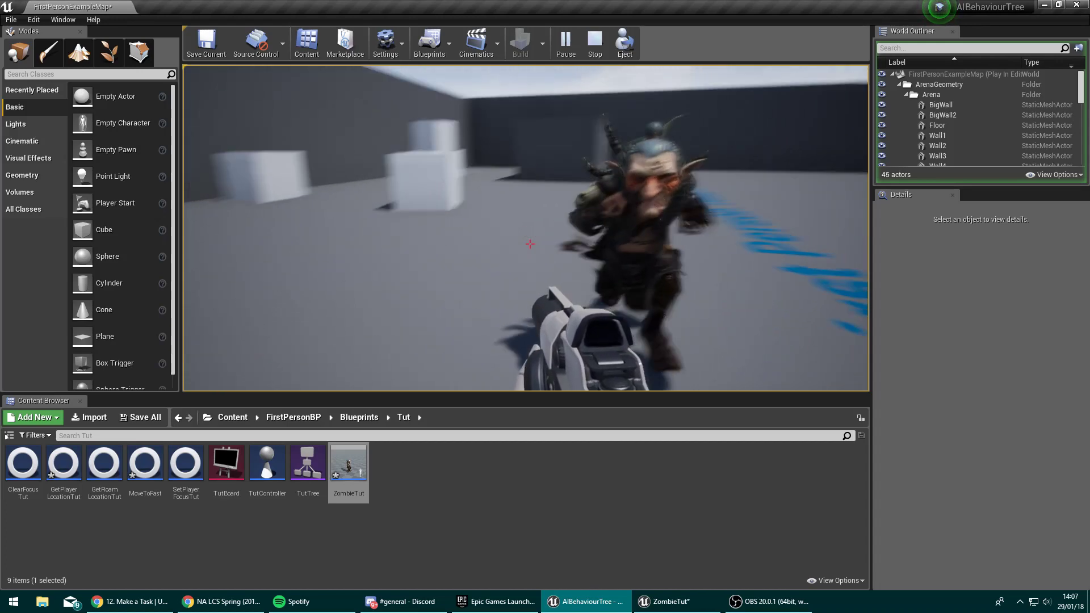
Stop the playtest and fly the editor camera over the arena with the zombie.
{"action": "key", "text": "Escape"}
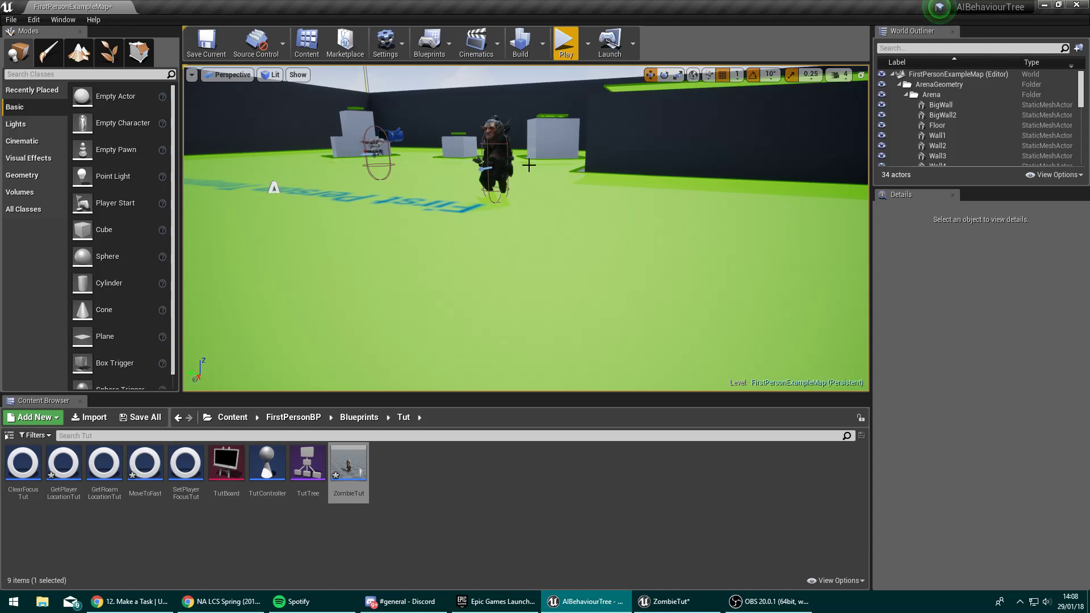
{"action": "mouse_move", "coordinate": [669, 233]}
{"action": "right_mouse_down"}
{"action": "mouse_move", "coordinate": [528, 170]}
{"action": "mouse_move", "coordinate": [665, 232]}
{"action": "right_mouse_up"}
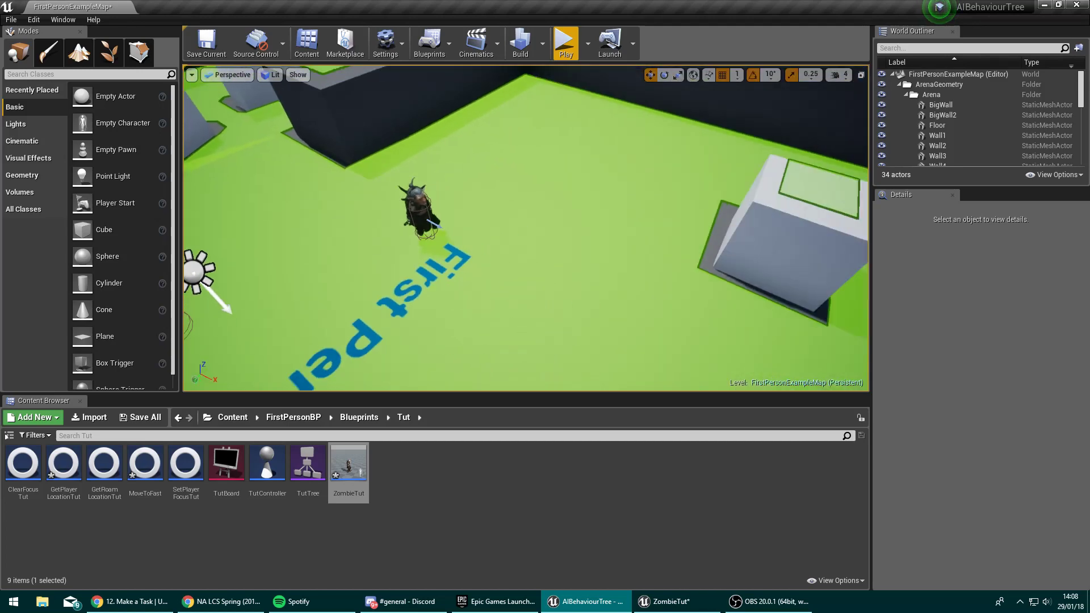